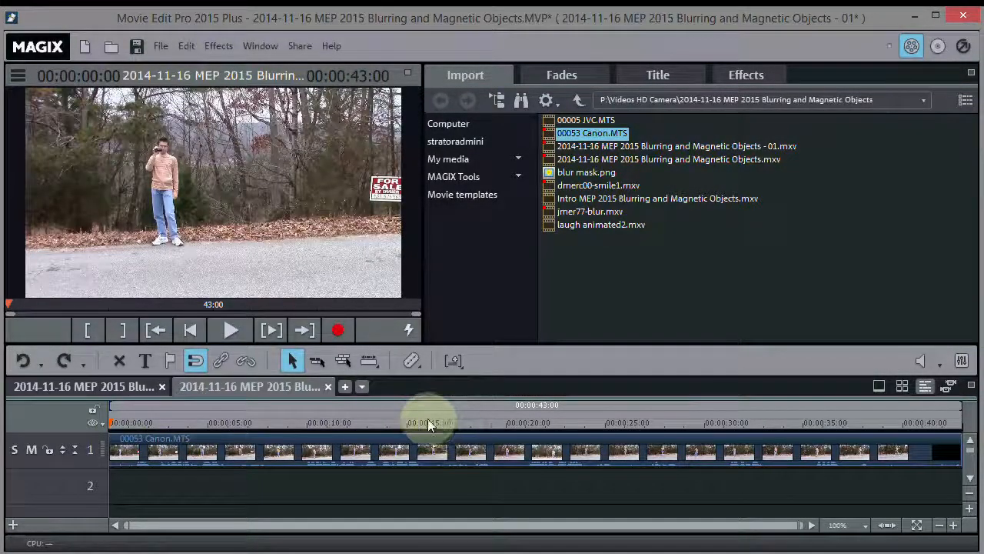
Split the 00053 Canon.MTS clip on track 1 at 00:00:16:02 and at 00:00:19:28
mouse_move(442, 420)
mouse_down()
mouse_move(464, 424)
mouse_move(419, 422)
mouse_move(437, 424)
mouse_move(426, 425)
mouse_up()
click(411, 359)
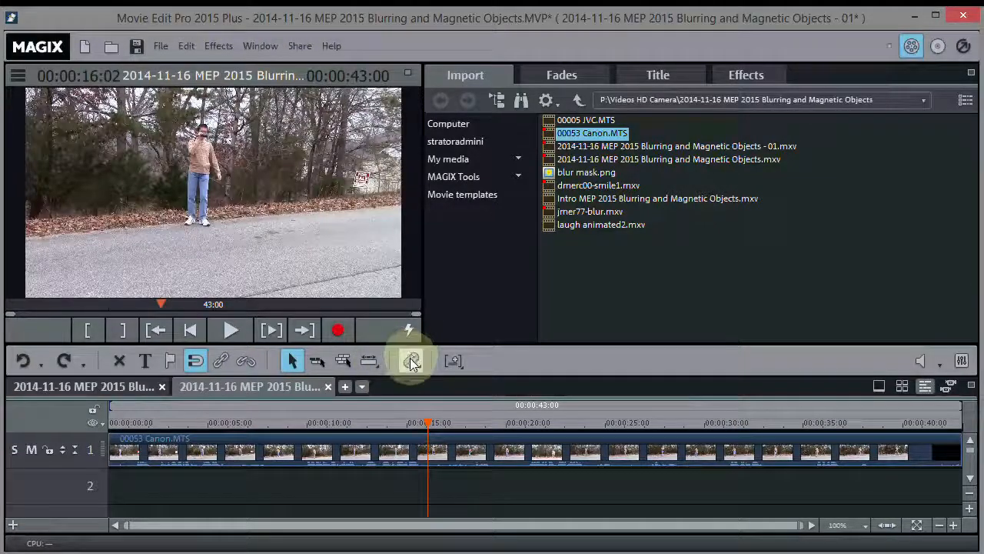
drag(428, 423, 504, 428)
click(412, 361)
click(413, 361)
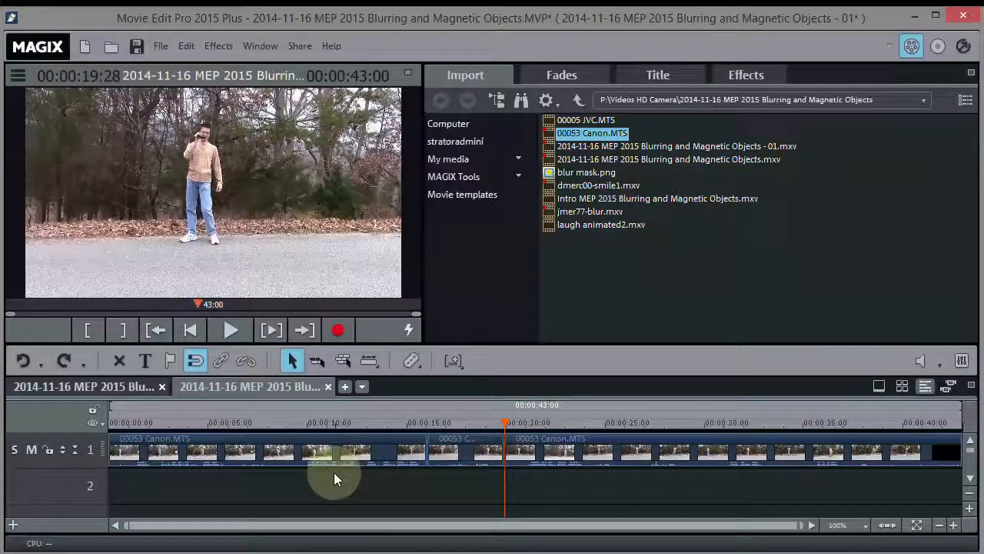
Delete the clip segments before and after the short middle segment on track 1
click(312, 452)
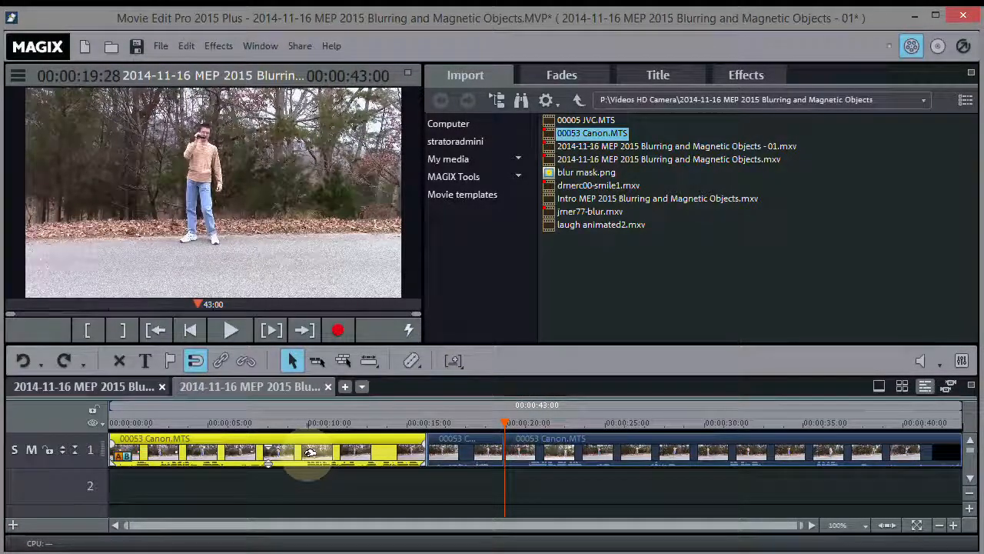
key(Delete)
click(581, 454)
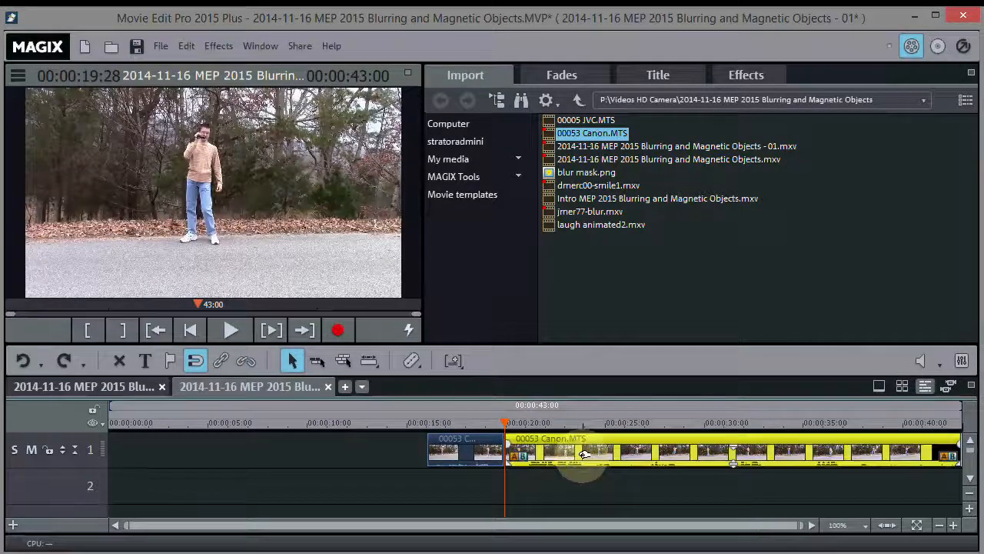
key(Delete)
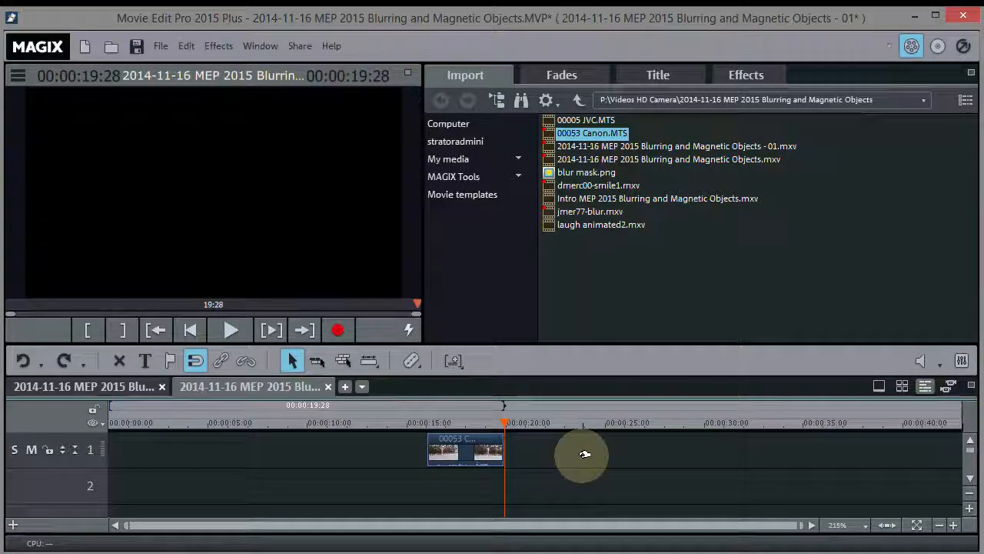
Place the playhead at the start of the remaining segment, at 00:00:16:02
click(425, 422)
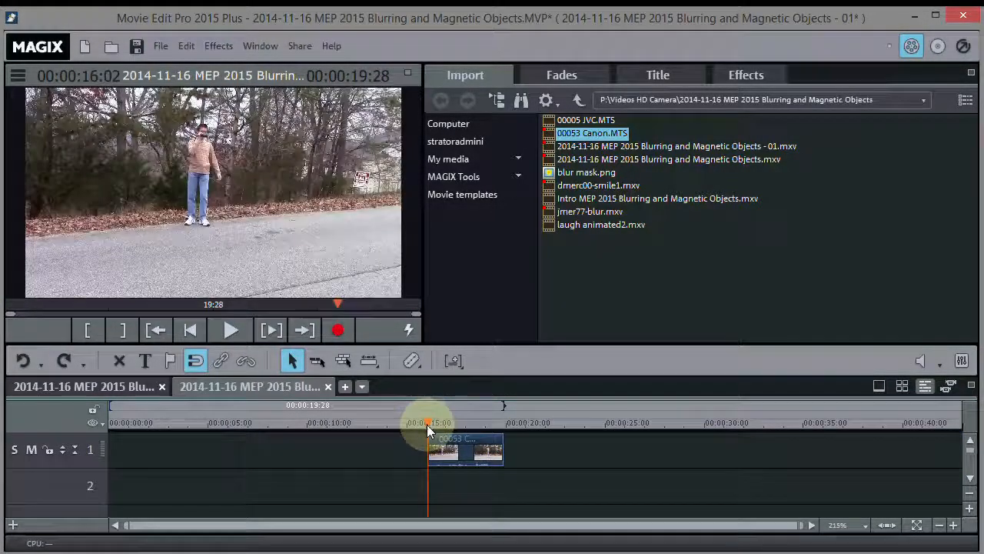
click(951, 526)
click(954, 527)
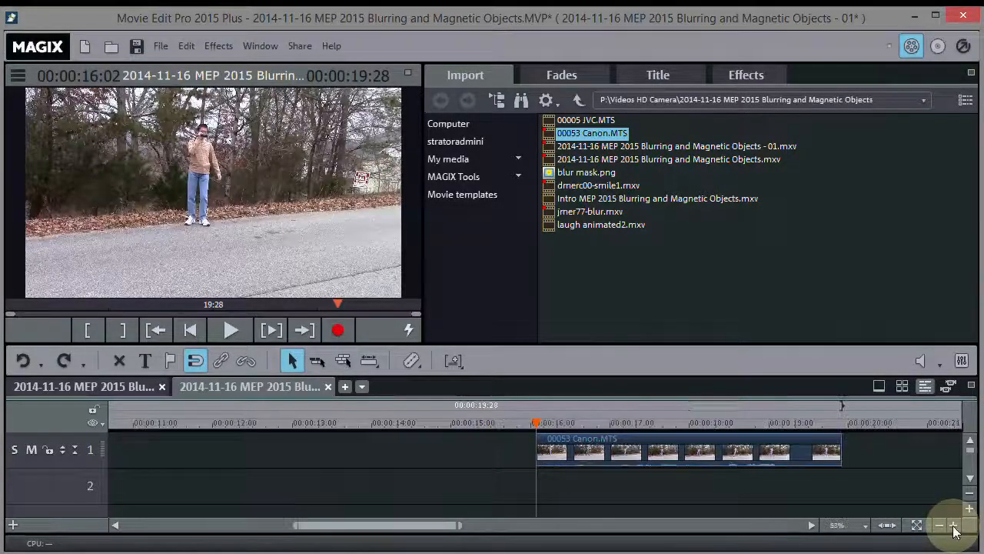
click(954, 526)
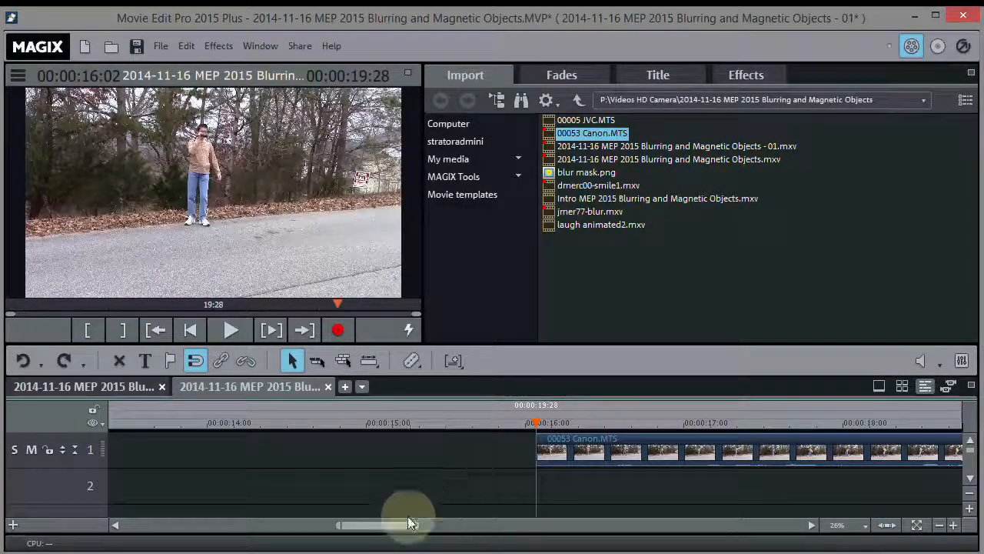
drag(361, 529, 392, 527)
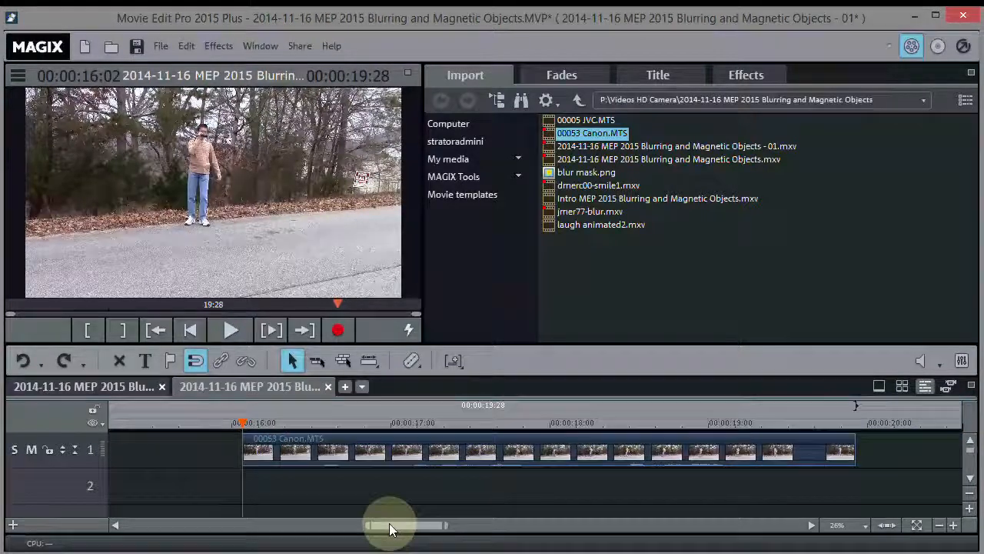
mouse_move(234, 407)
mouse_down()
mouse_move(856, 417)
mouse_move(242, 410)
mouse_up()
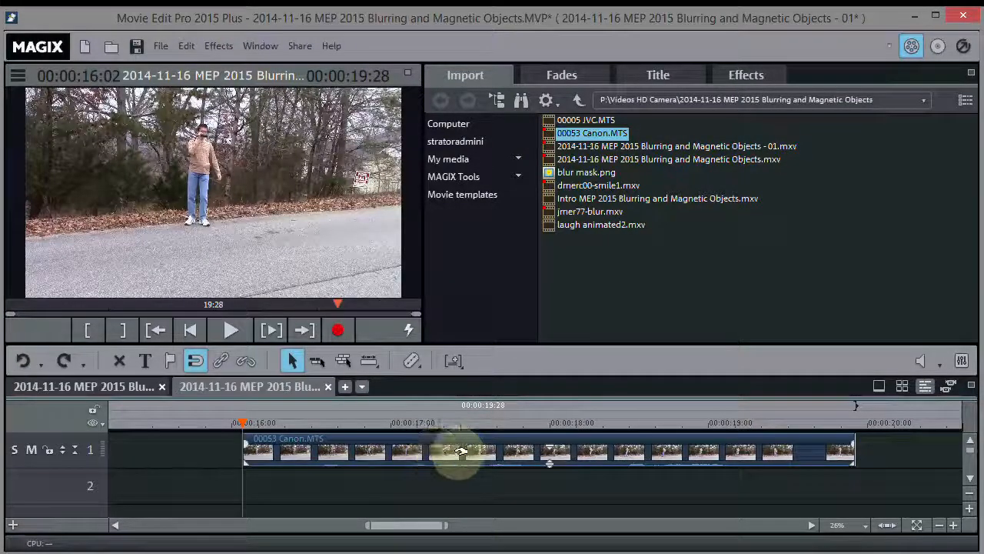
Apply the Sand distortion video effect to the remaining 00053 Canon.MTS segment with a value of 100
click(753, 74)
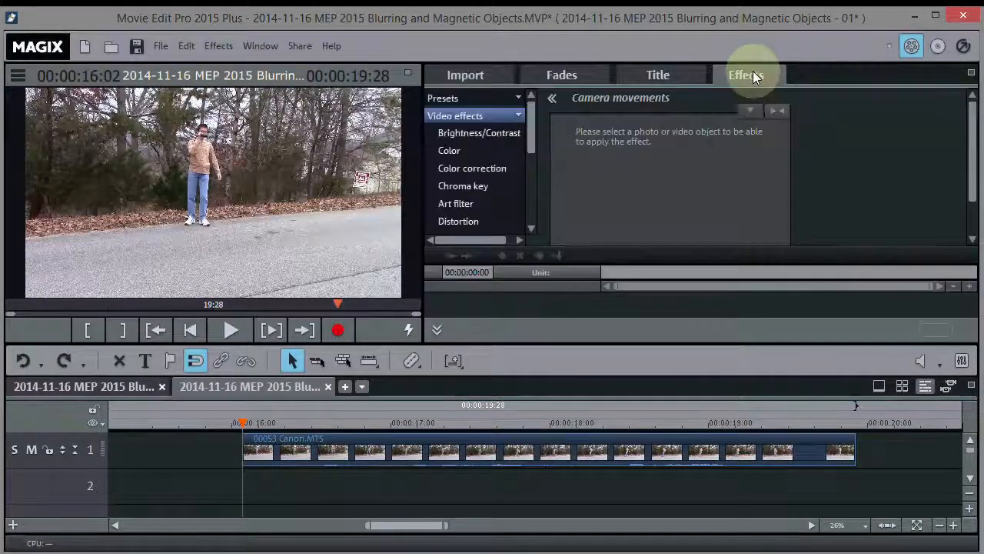
drag(535, 111, 531, 155)
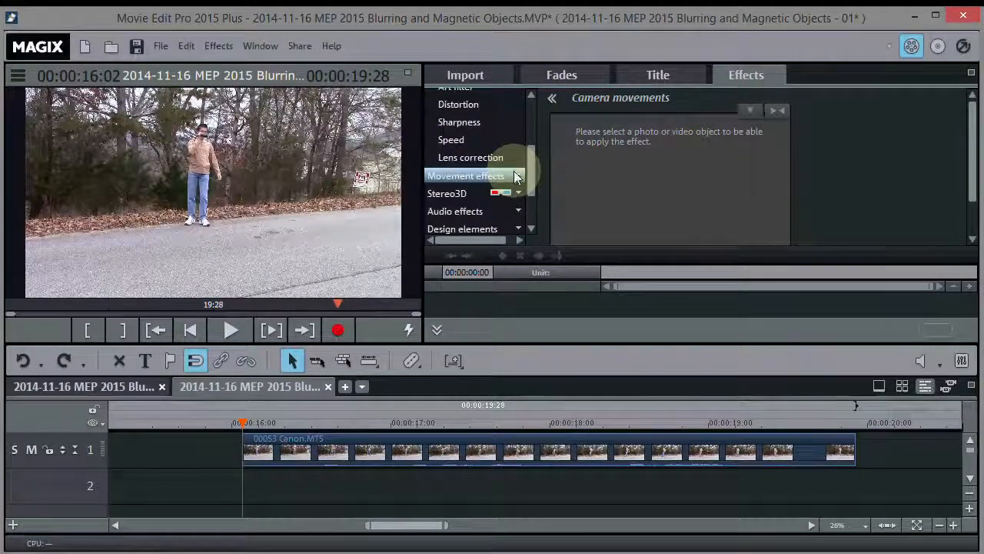
click(513, 173)
mouse_move(533, 148)
mouse_down()
mouse_move(531, 173)
mouse_move(528, 107)
mouse_move(529, 148)
mouse_up()
click(453, 189)
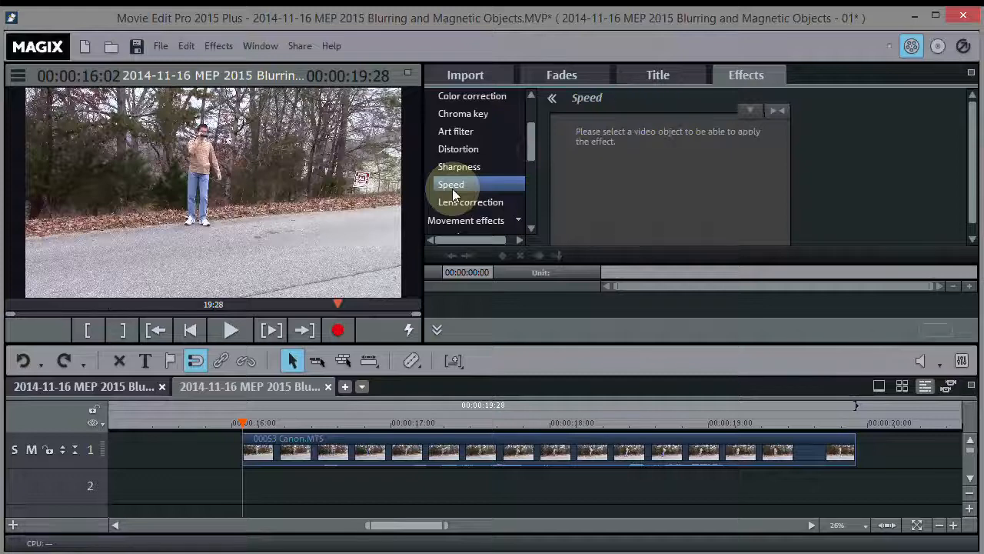
click(506, 436)
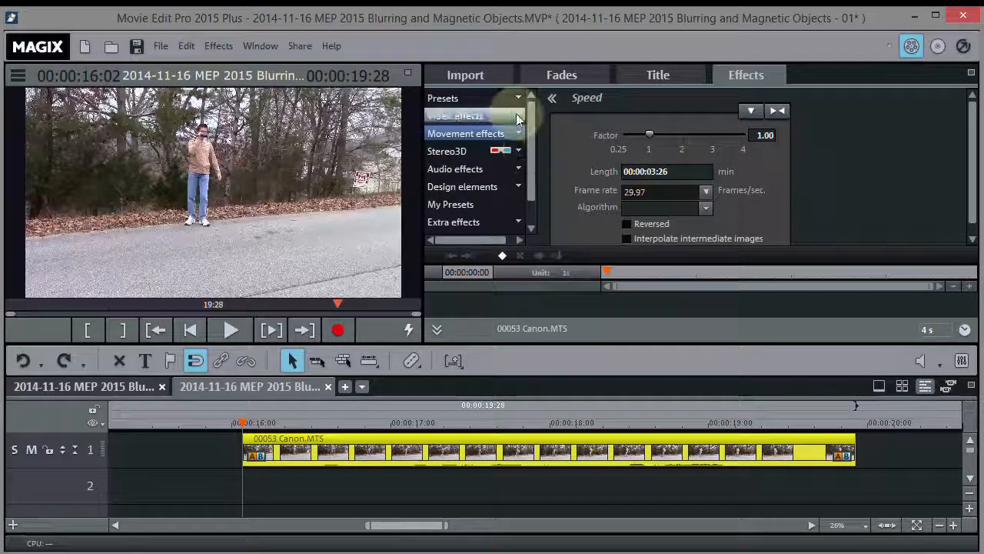
click(518, 115)
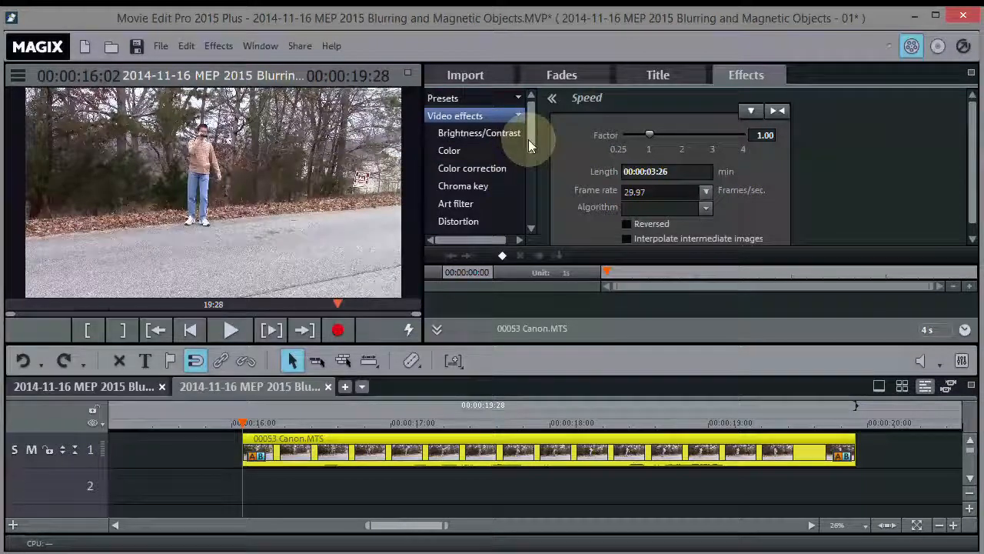
drag(528, 128, 528, 154)
click(459, 161)
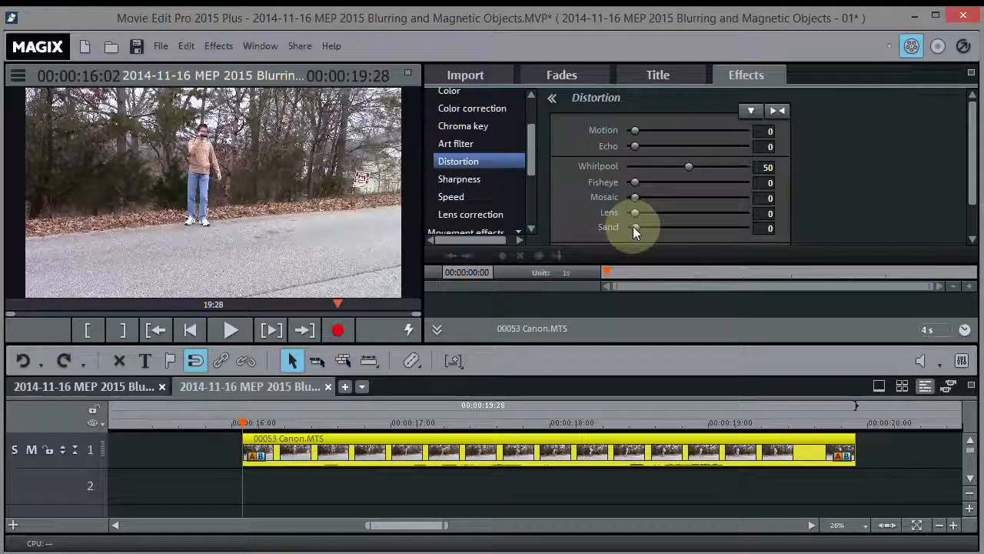
drag(633, 226, 746, 226)
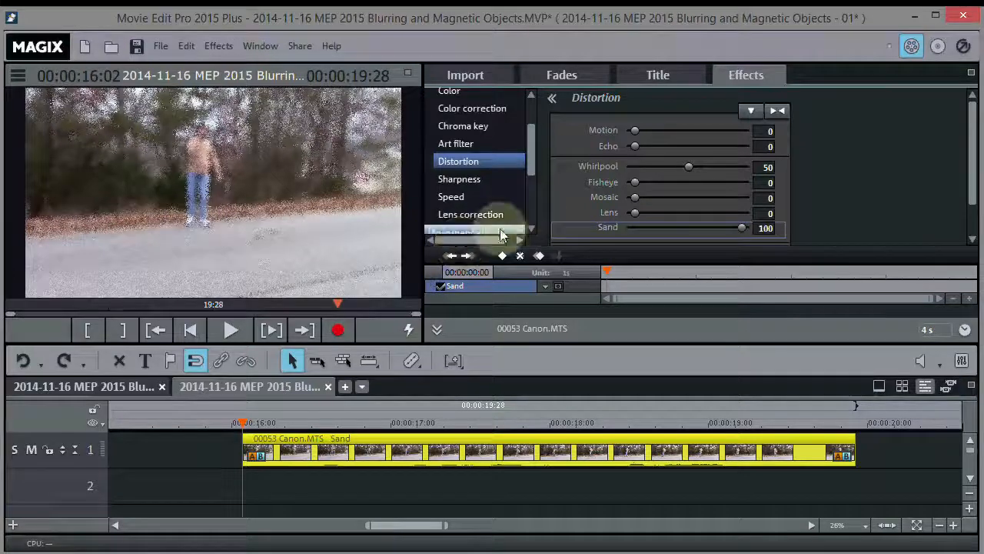
Load Matte_14_00001.png from the HD folder of EffectAlphaMasks as the clip's effects mask
click(751, 111)
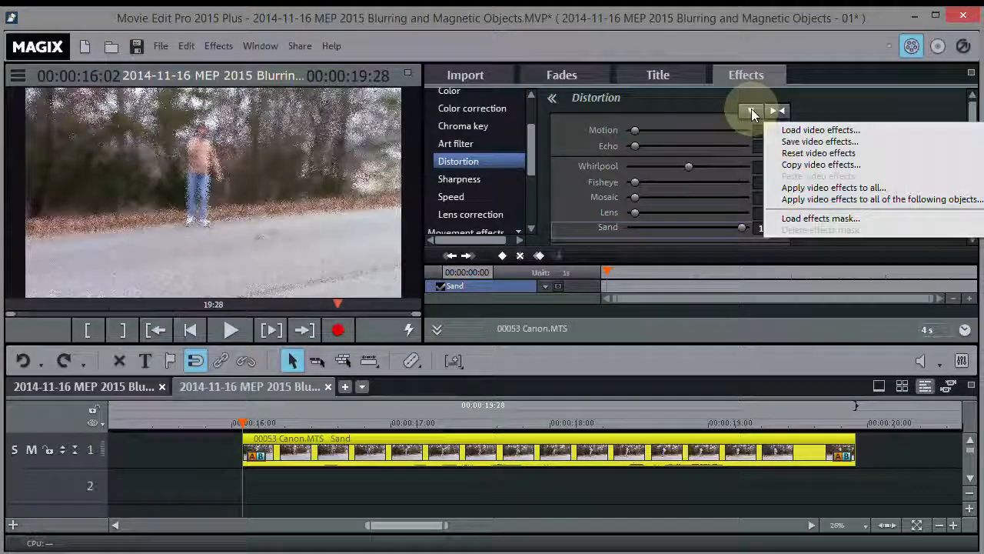
click(818, 218)
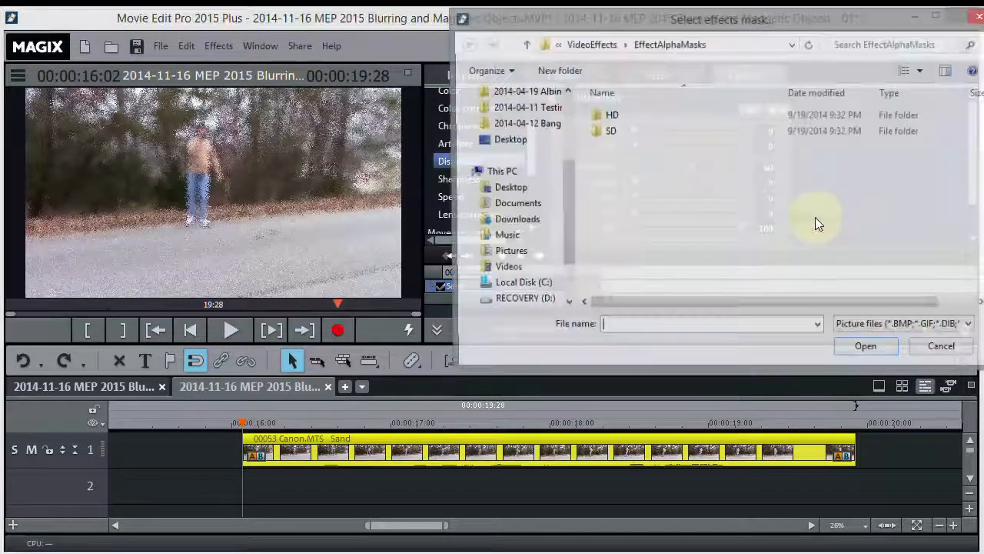
double_click(592, 115)
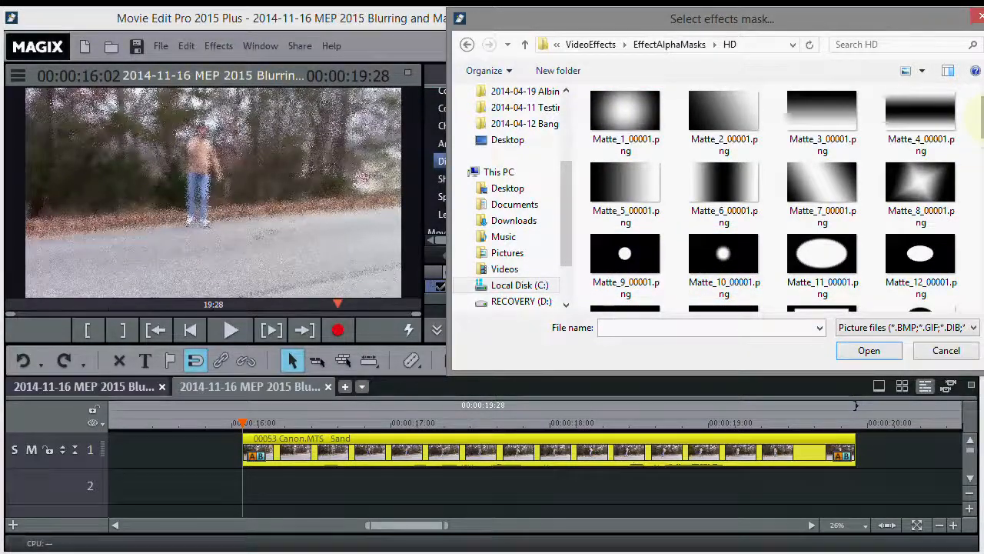
scroll(784, 198, down, 1)
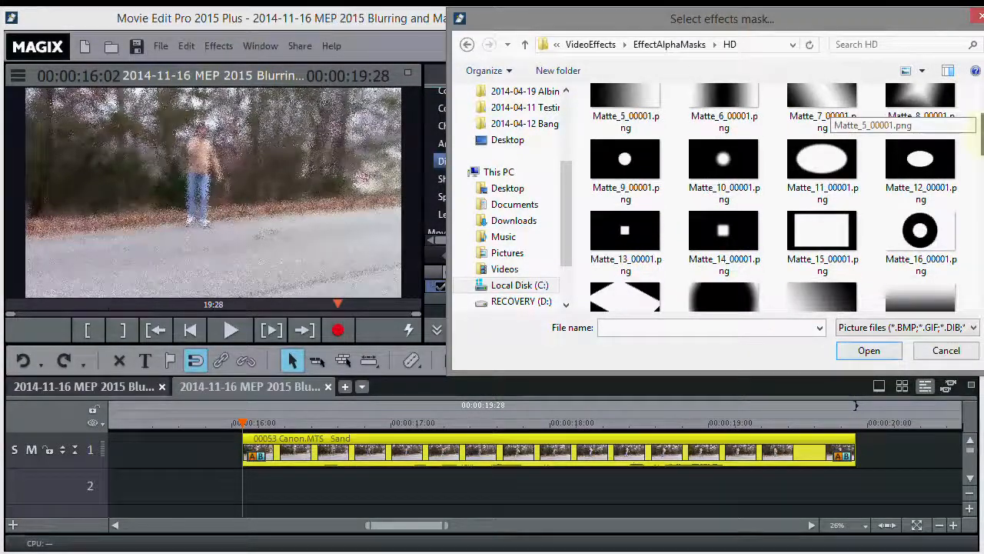
click(723, 225)
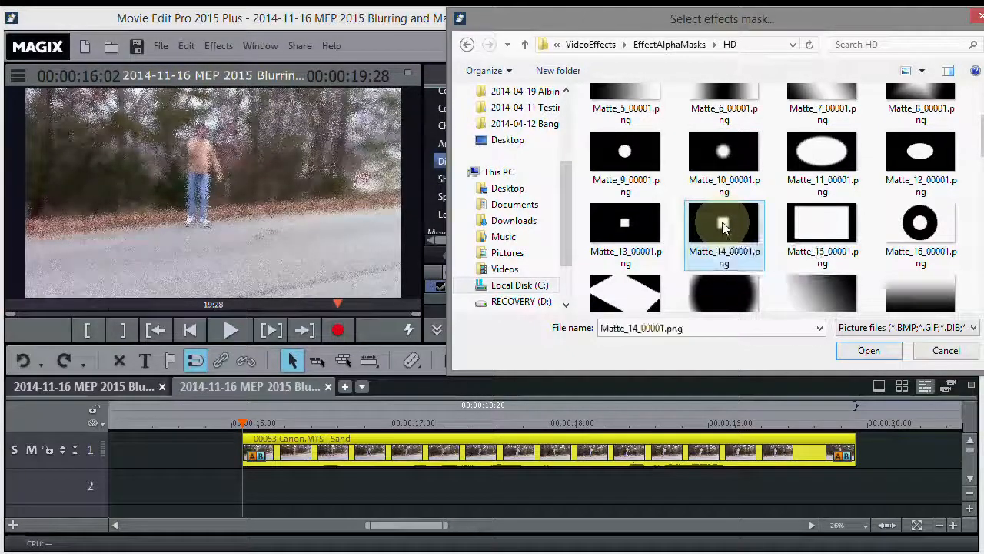
click(867, 352)
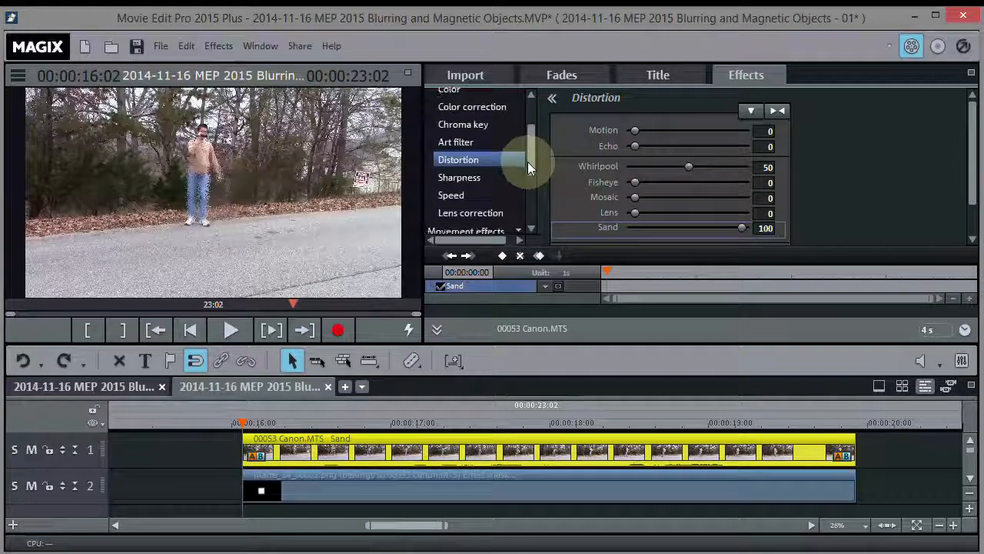
Move the Matte_14 effect mask over the man's head, to a position of about -56 left and -312 top
drag(528, 162, 523, 196)
click(519, 130)
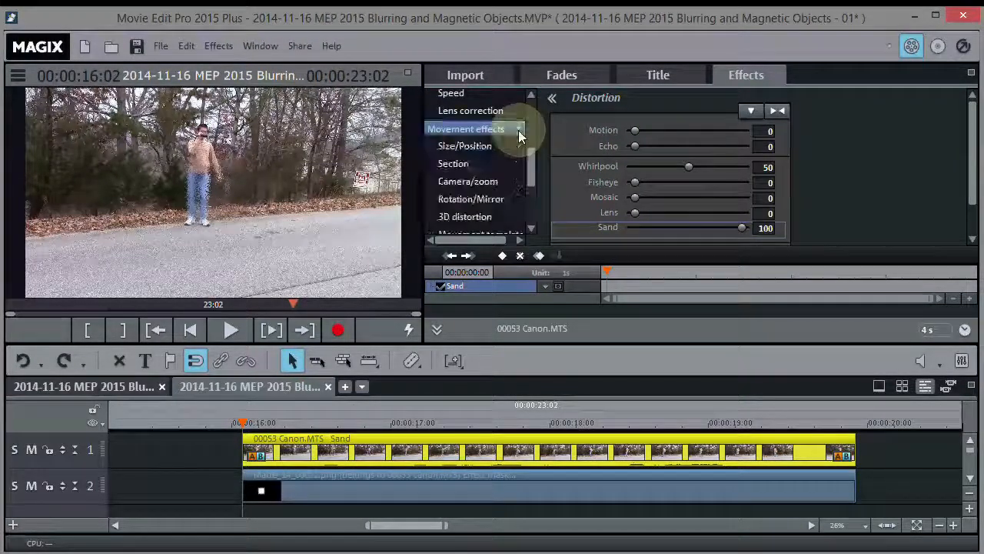
click(470, 147)
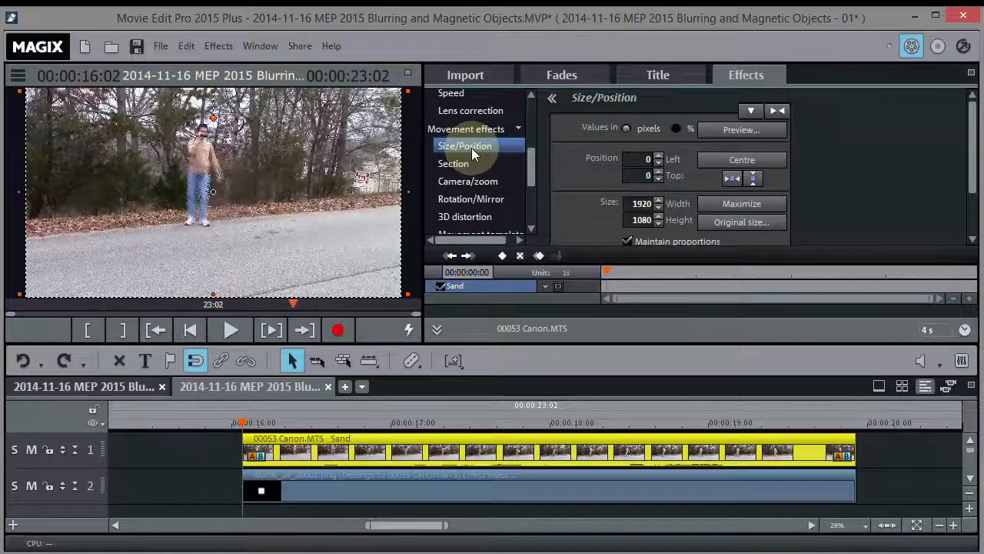
drag(251, 198, 216, 192)
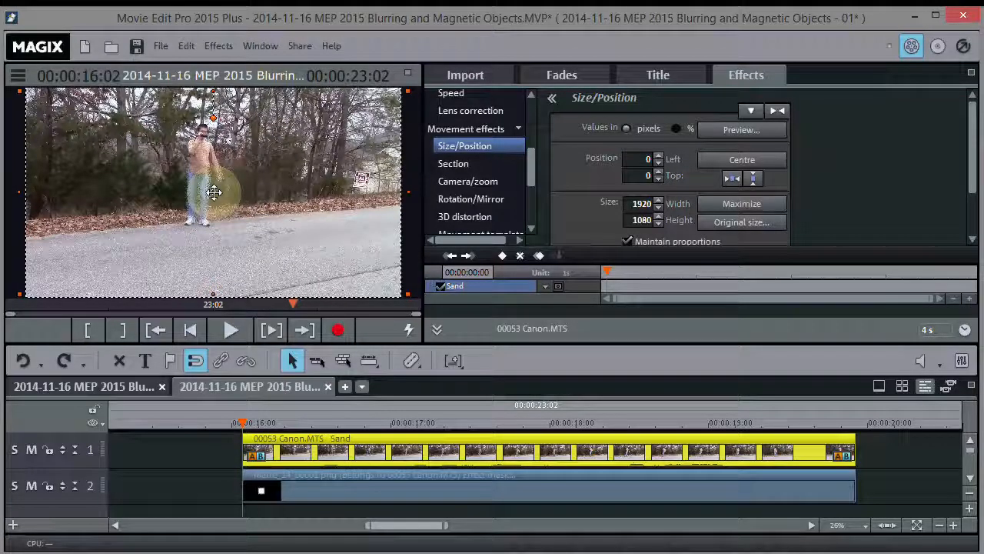
click(405, 494)
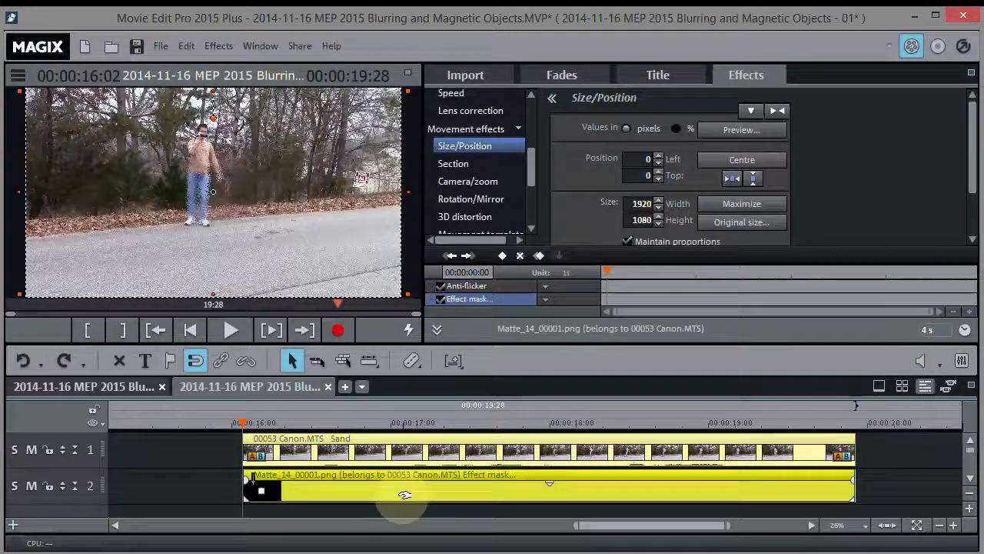
click(272, 330)
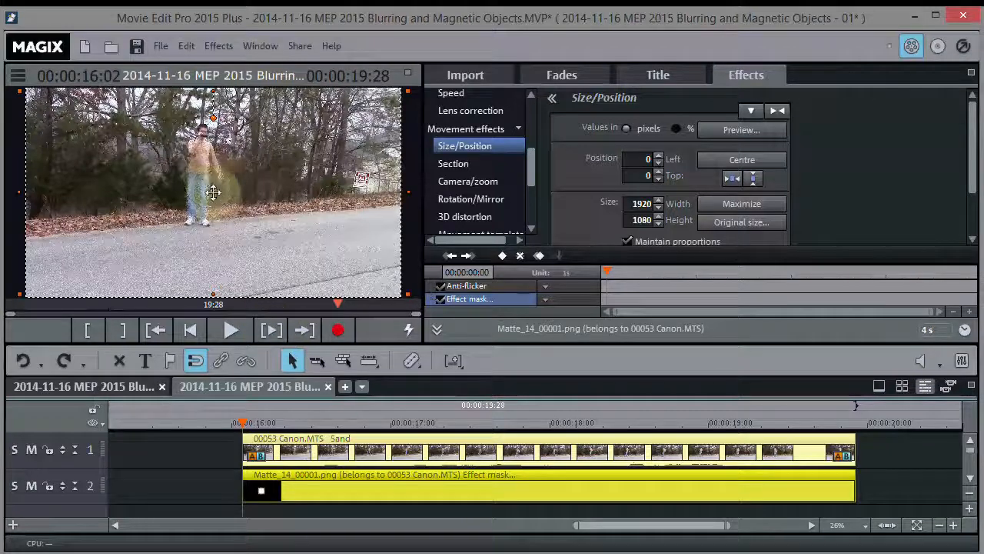
drag(213, 191, 202, 131)
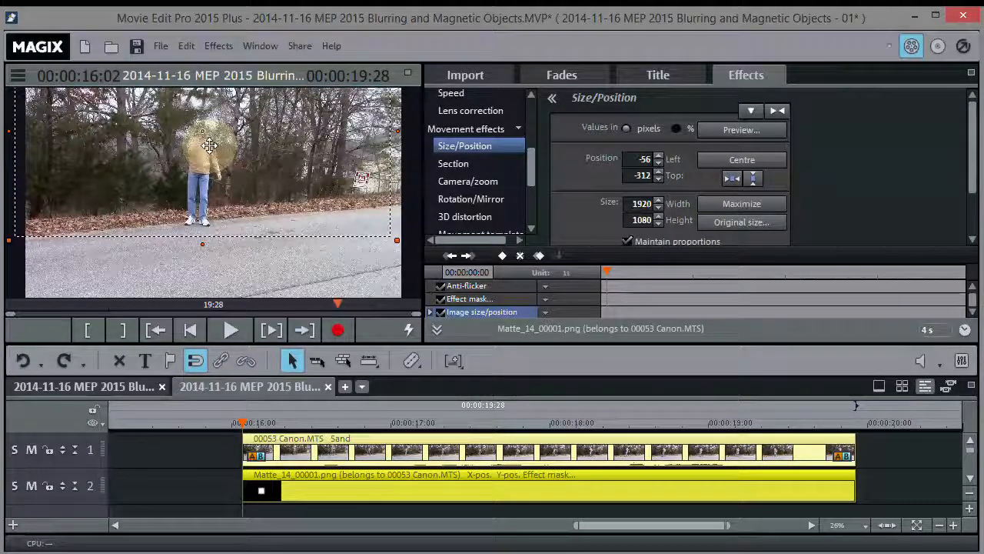
Attach the Matte_14 effect mask to the picture position in the video, marking the man's head as the tracked section, and play the segment
click(527, 482)
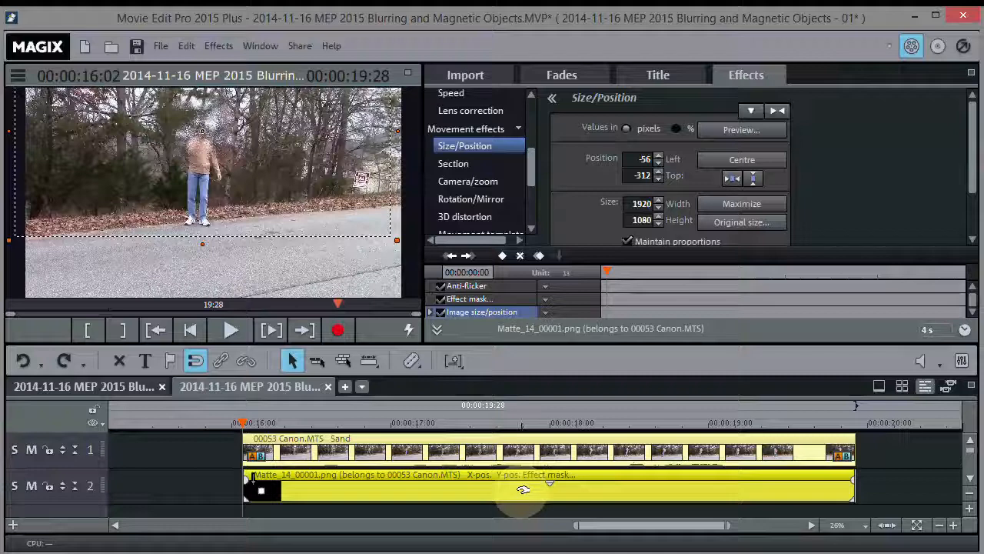
right_click(521, 492)
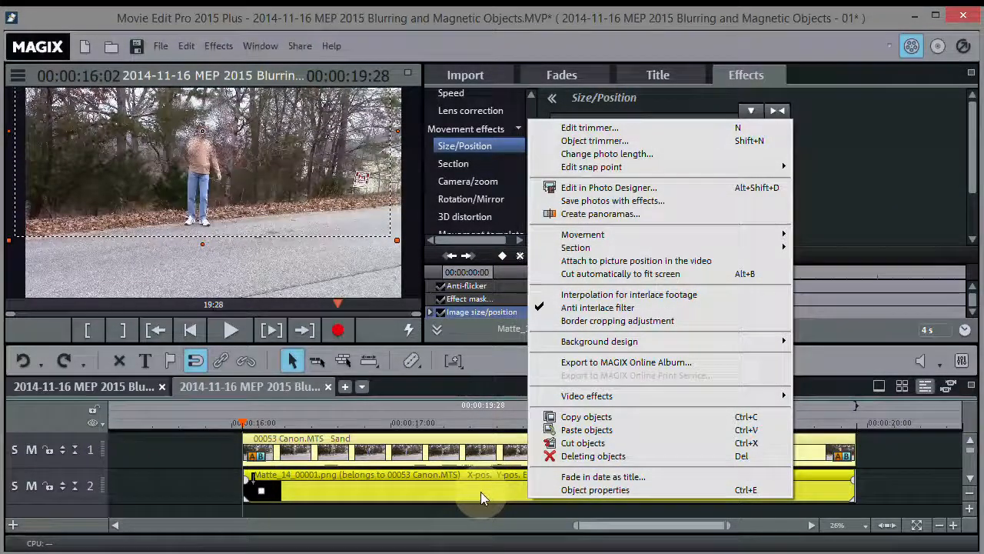
click(617, 262)
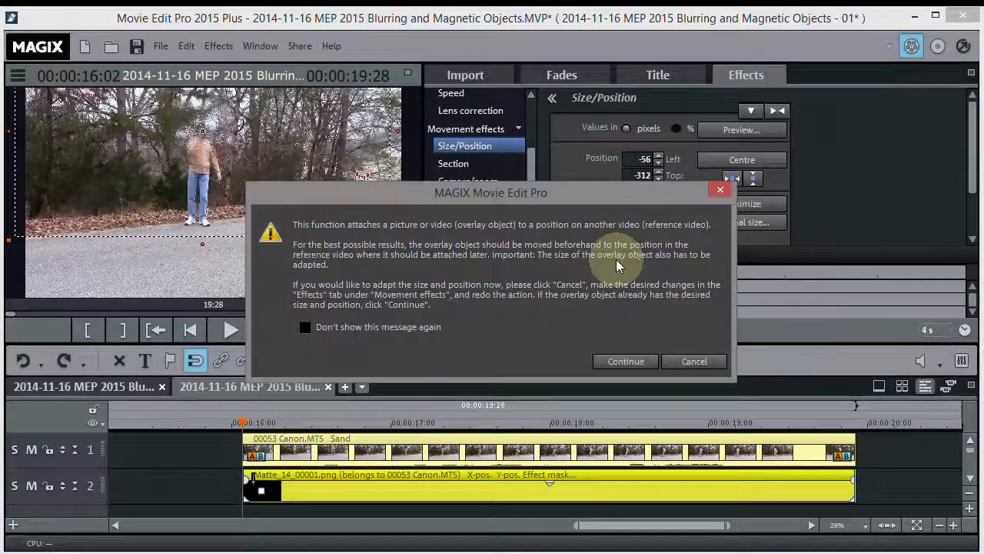
click(616, 362)
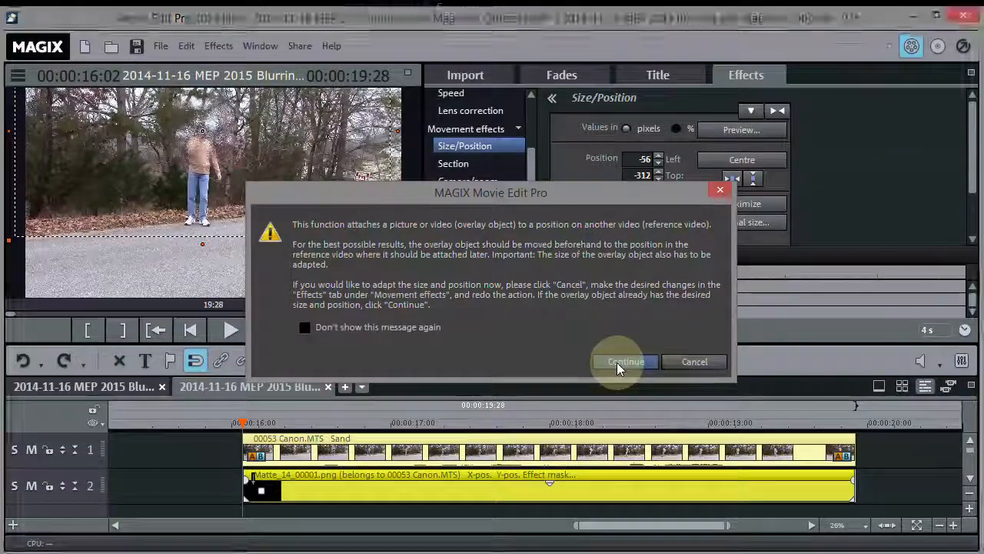
click(558, 345)
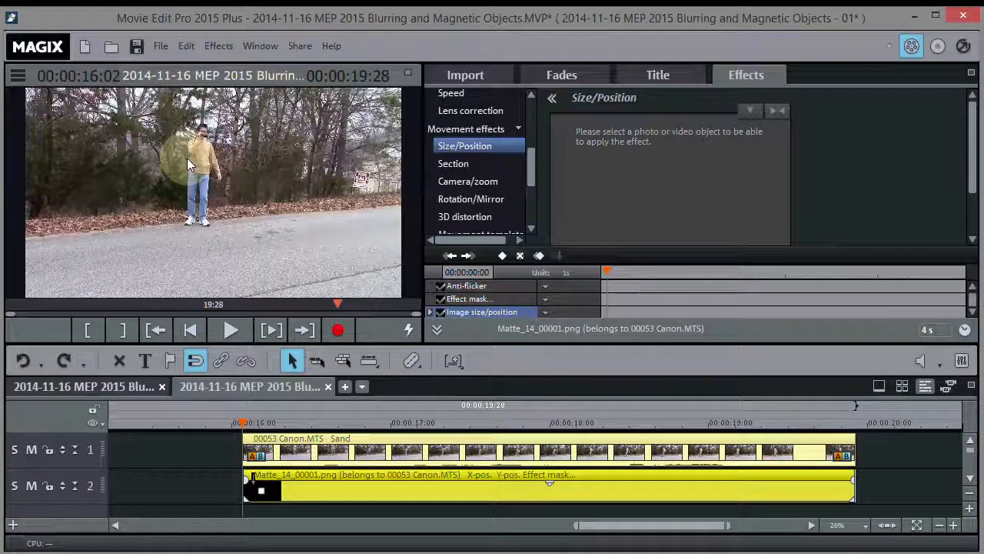
mouse_move(187, 160)
mouse_down()
mouse_move(202, 138)
mouse_move(198, 146)
mouse_up()
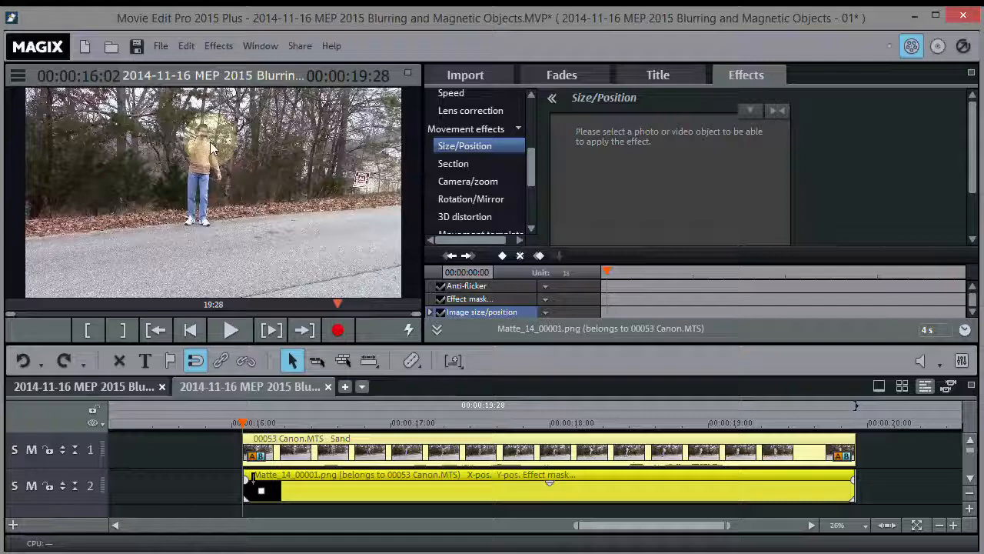
drag(212, 125, 197, 139)
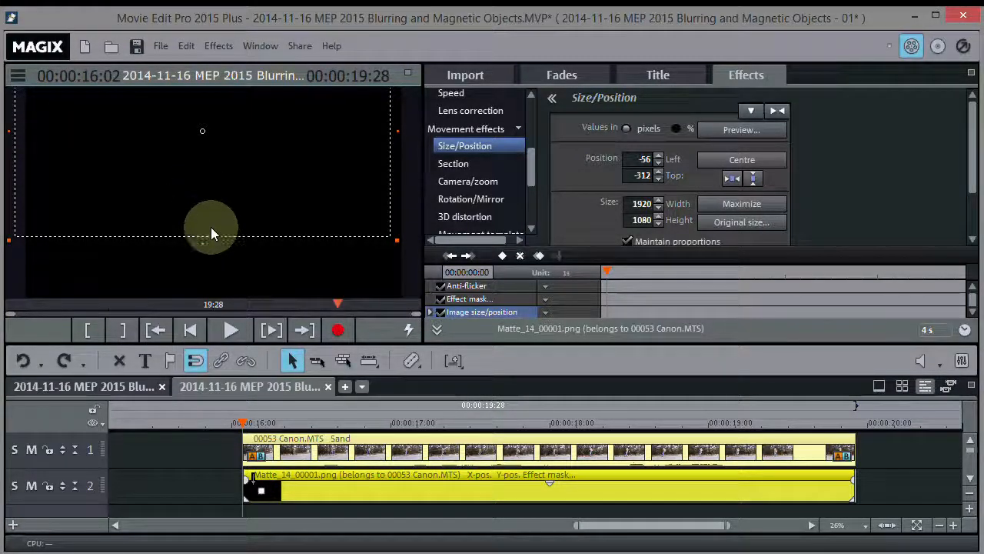
click(228, 334)
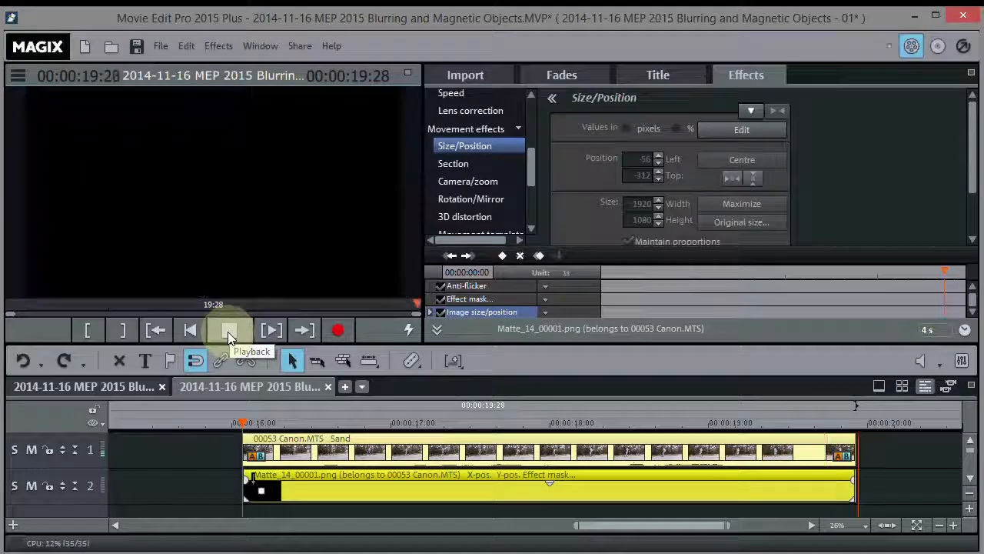
click(227, 332)
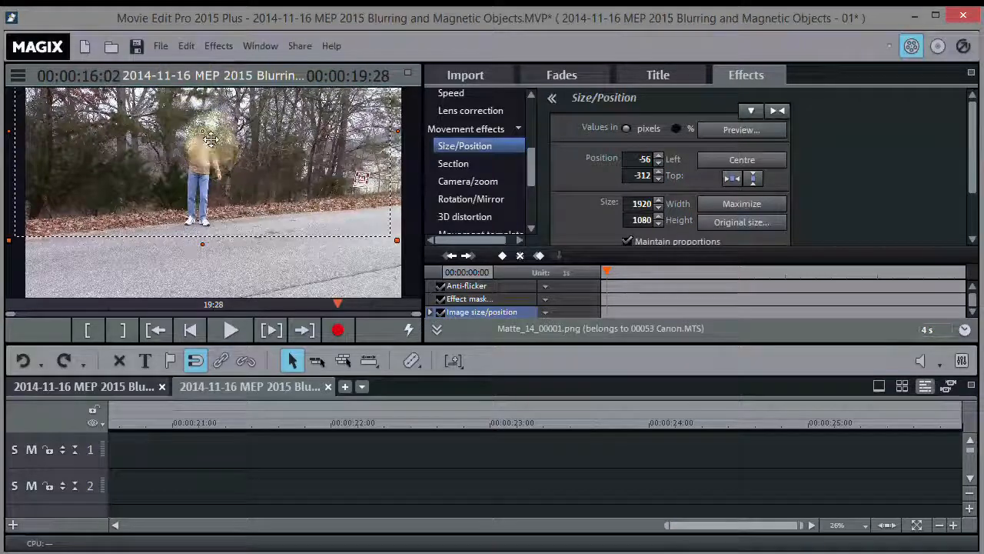
Shrink the Matte_14 mask over the man's head to a zoom of 21 and play the segment
drag(206, 134, 231, 164)
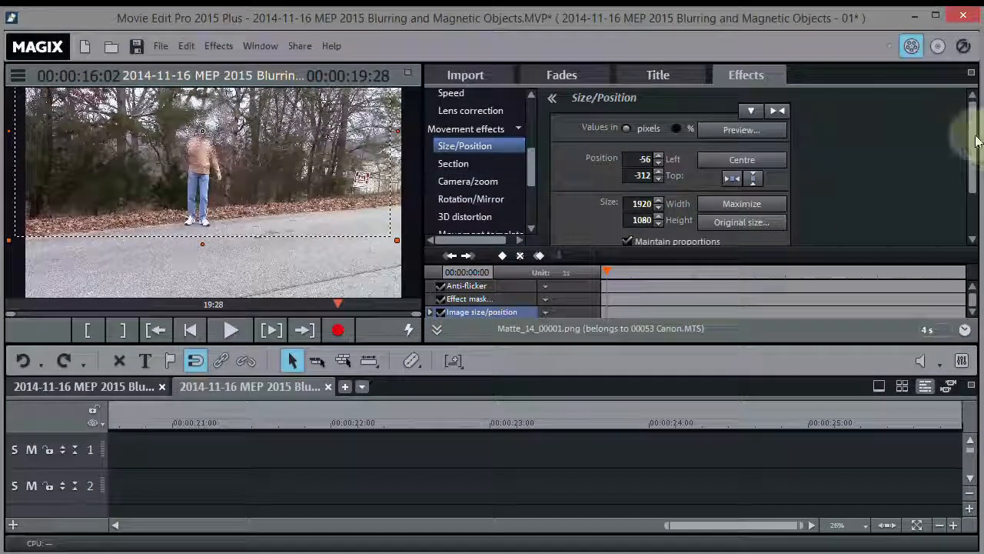
drag(972, 142, 969, 212)
drag(691, 216, 638, 227)
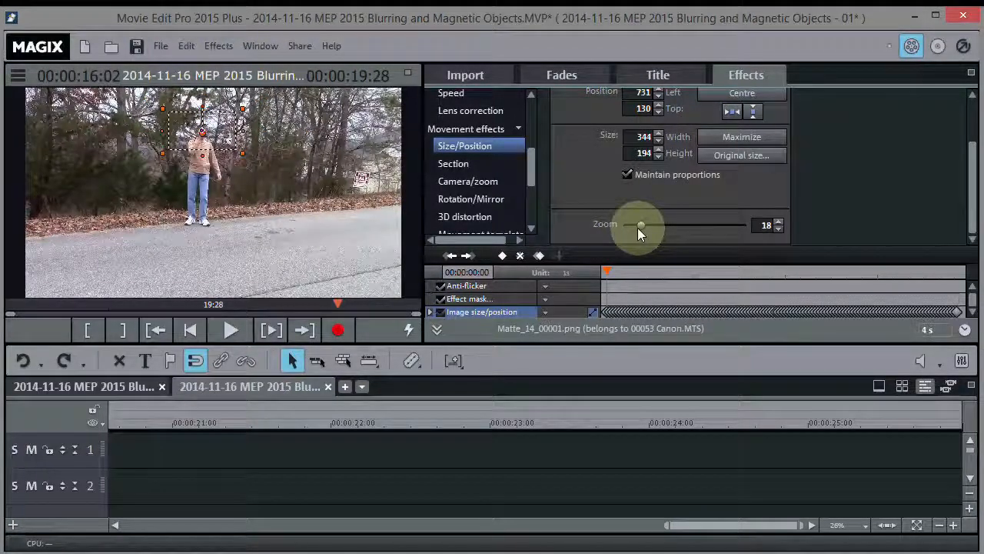
drag(642, 226, 643, 225)
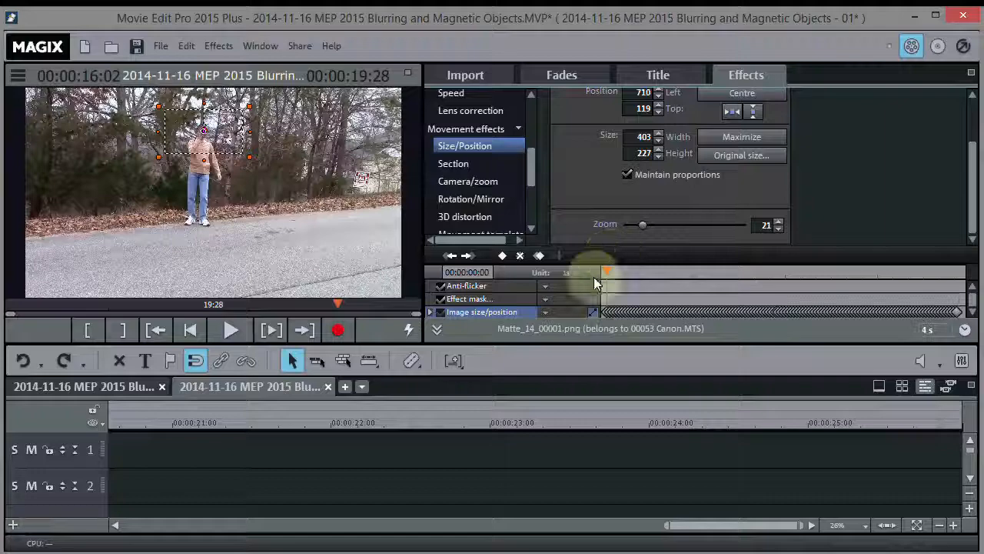
click(230, 330)
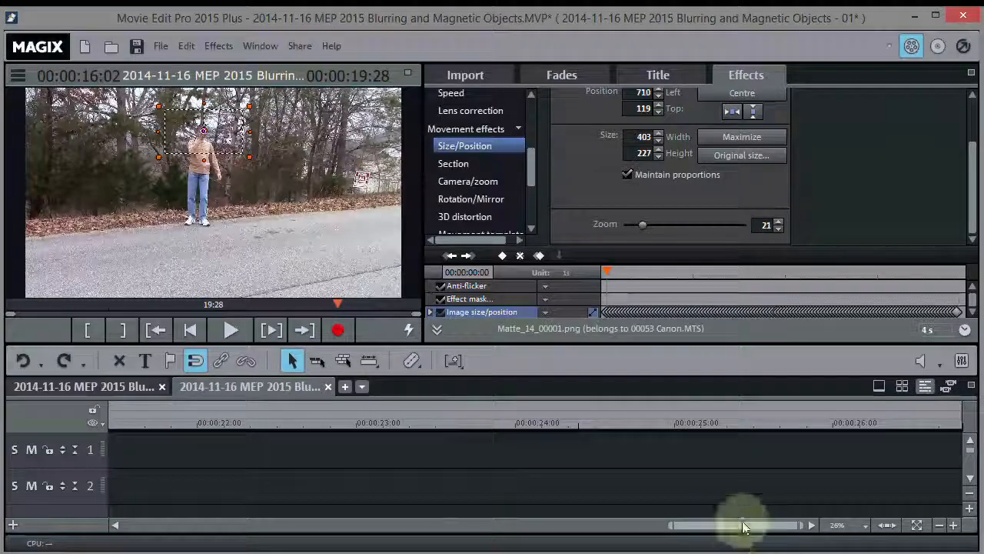
Reattach the smaller Matte_14 mask to the picture position in the video and play the result in the enlarged preview
drag(746, 527, 582, 529)
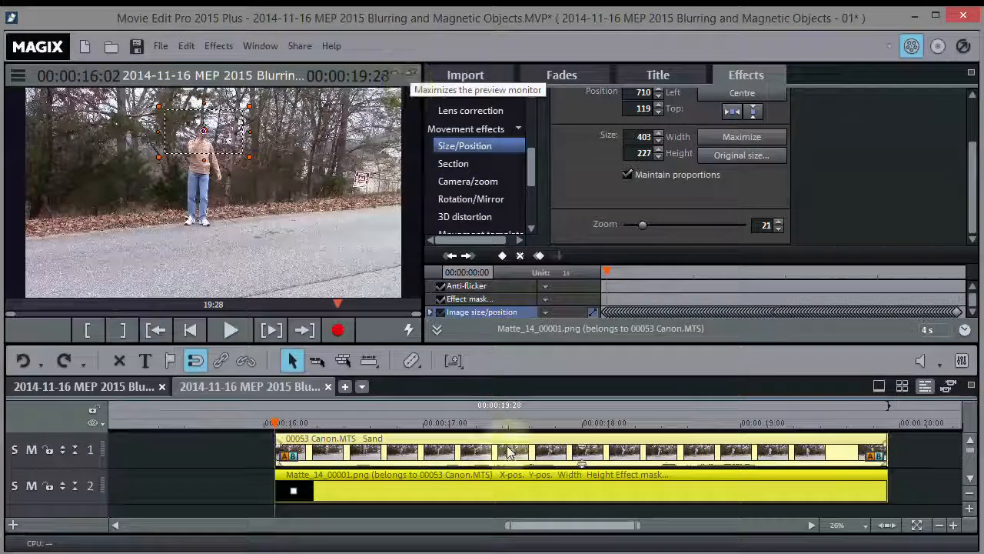
right_click(505, 492)
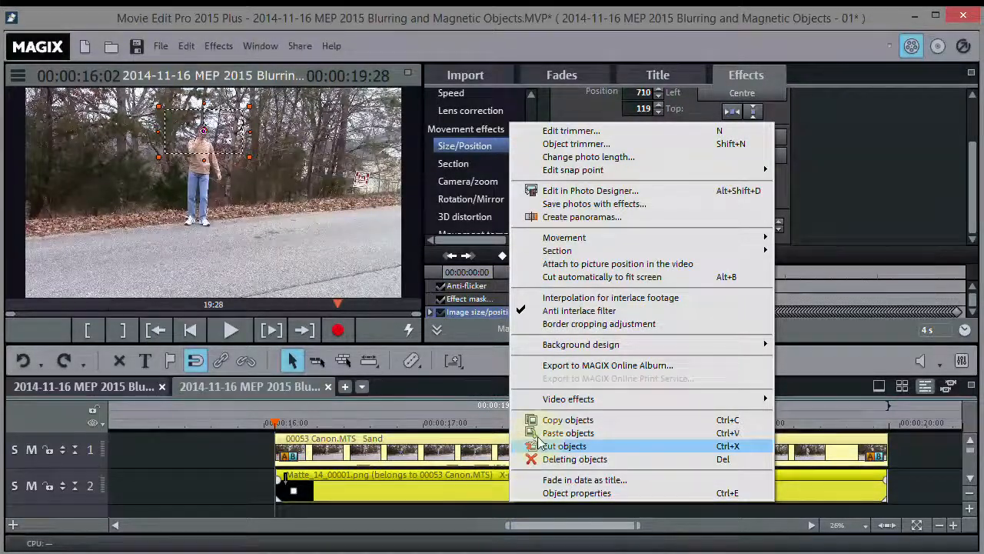
click(589, 264)
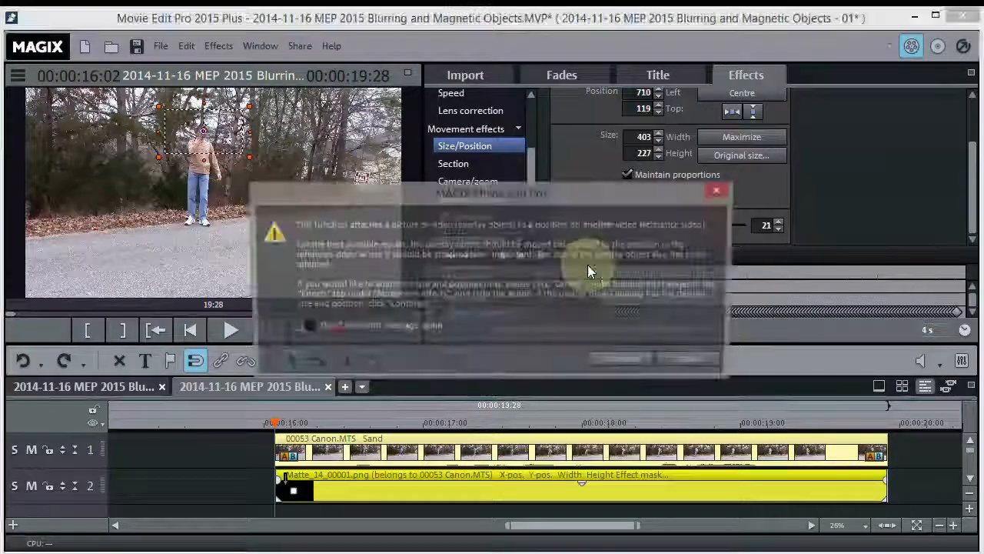
click(624, 359)
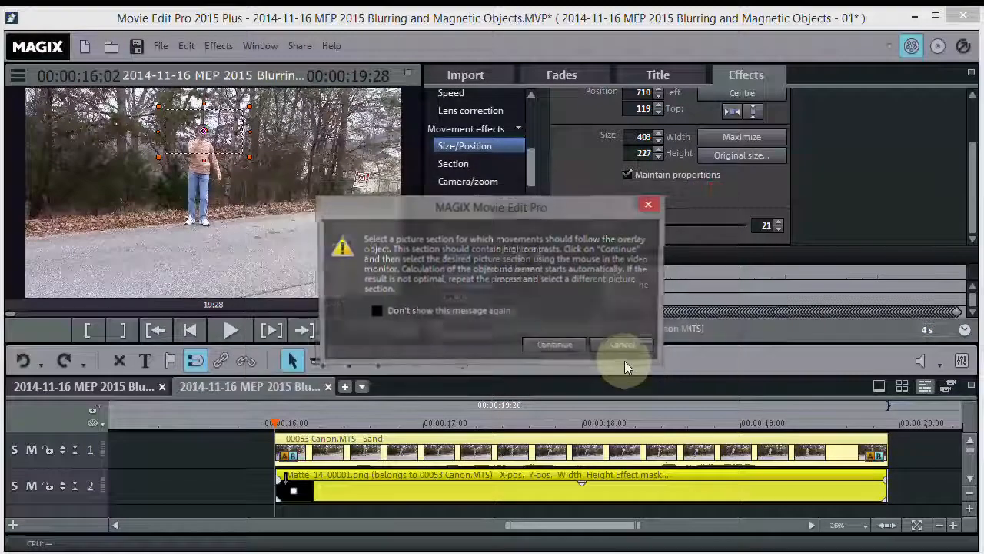
click(562, 346)
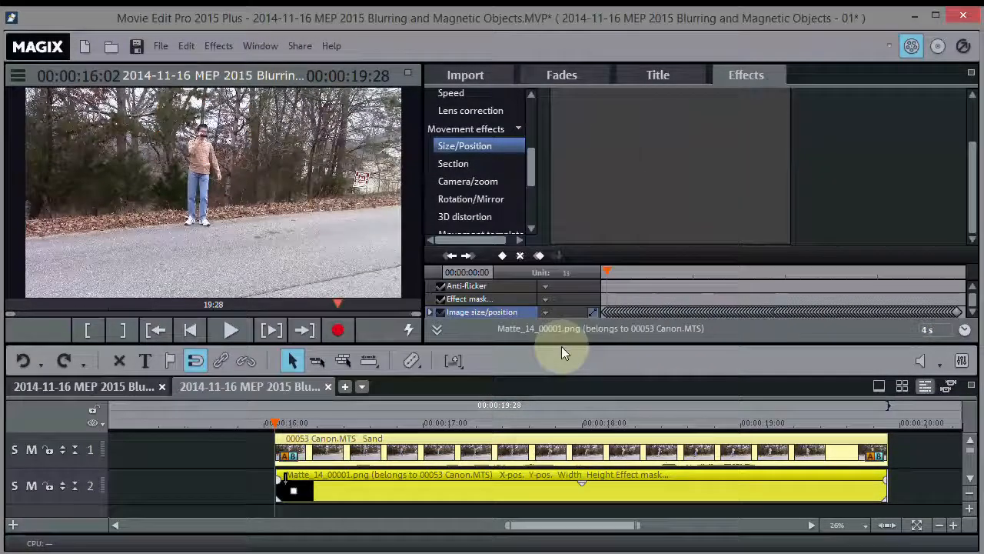
double_click(409, 75)
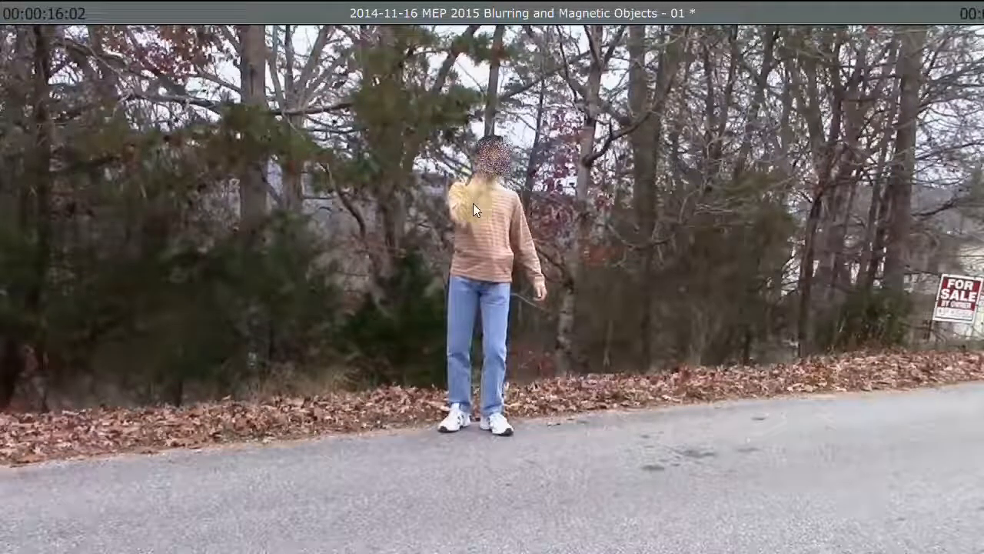
key(space)
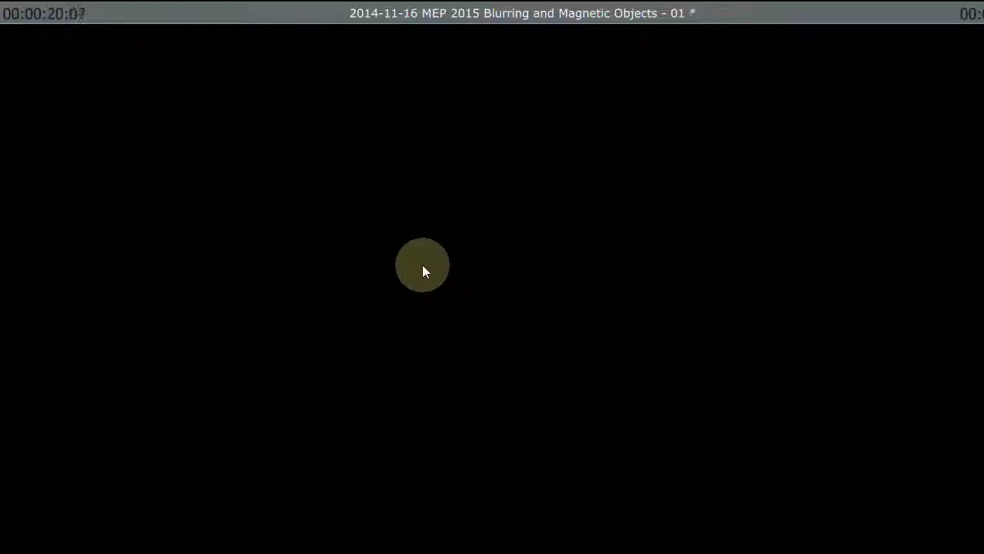
key(Escape)
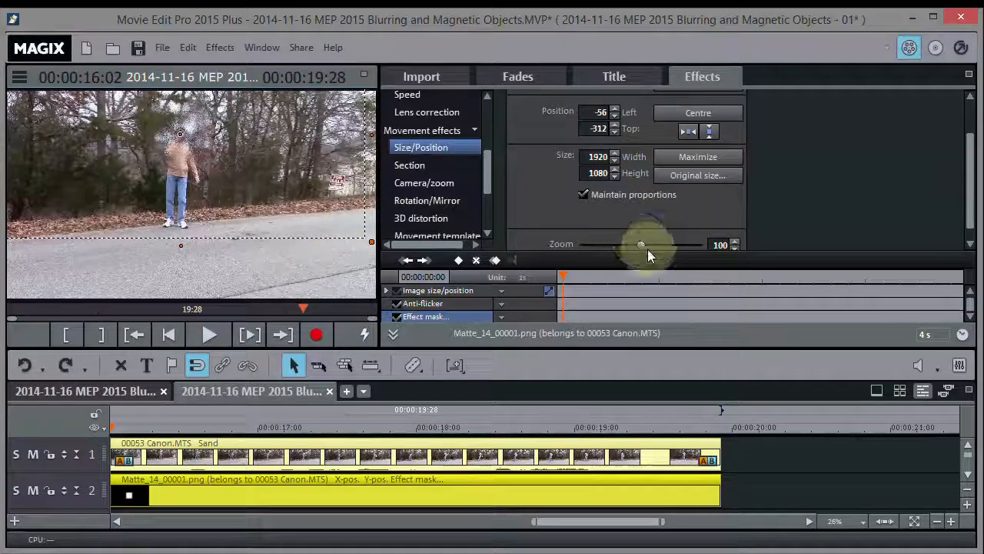
Set the Matte_14 mask's zoom to 39 and play the segment
drag(644, 246, 610, 249)
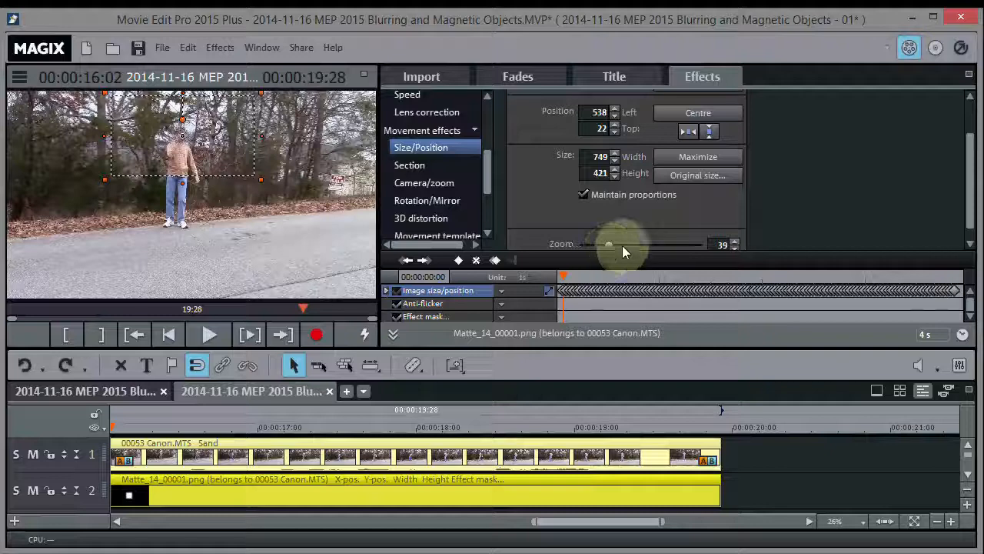
click(205, 335)
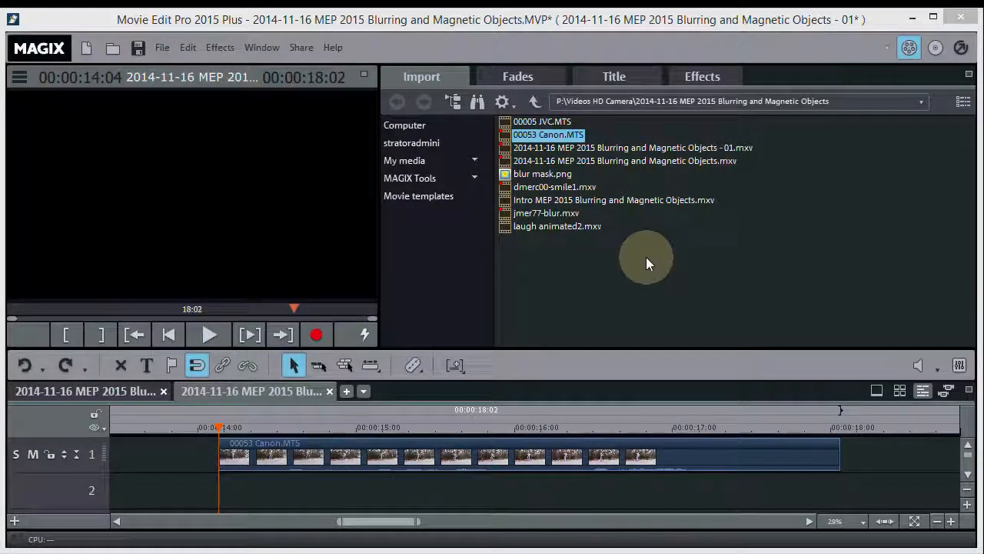
Add a Small subtitles title on track 2 at 00:00:14:04 and trim it to the end of the 00053 Canon.MTS clip
click(615, 76)
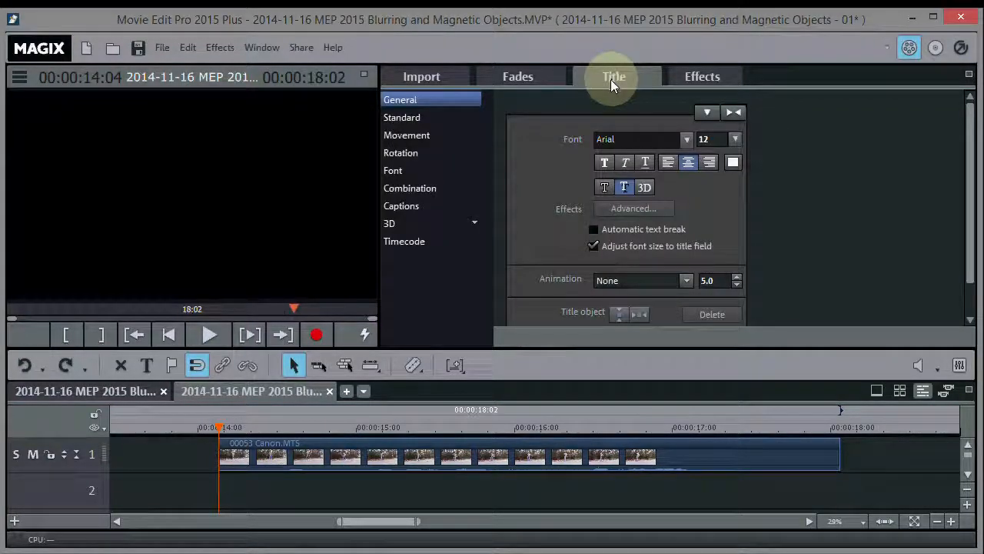
click(402, 117)
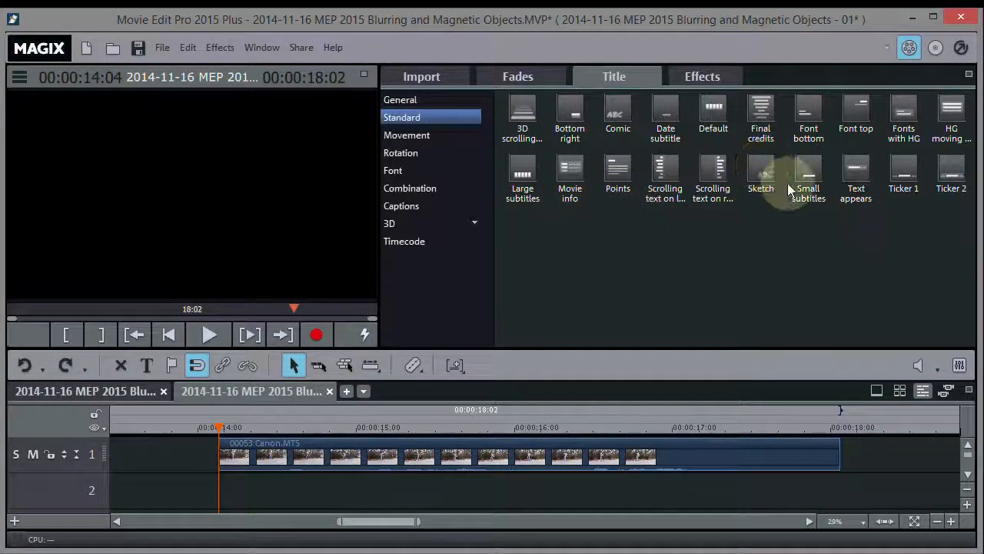
click(808, 165)
drag(771, 211, 259, 499)
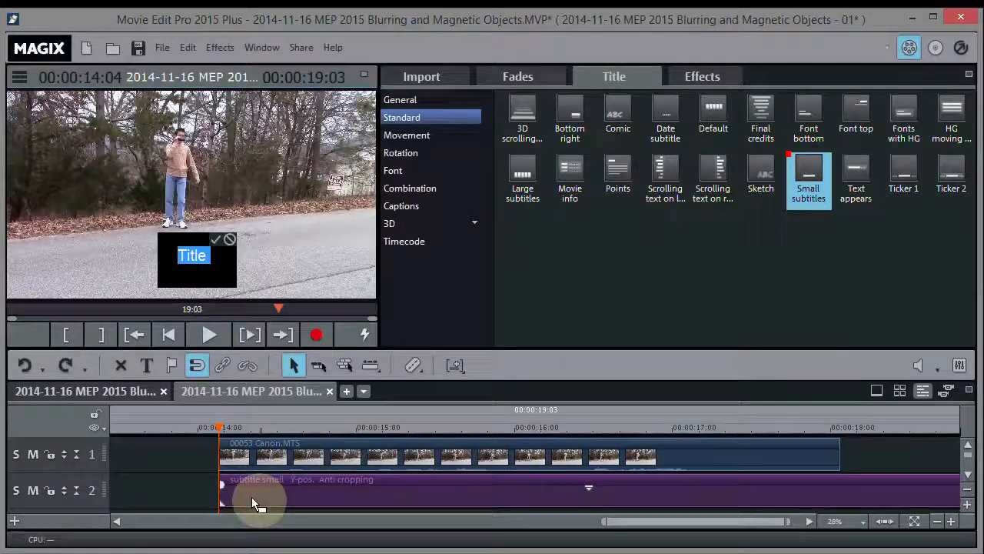
drag(635, 522, 647, 520)
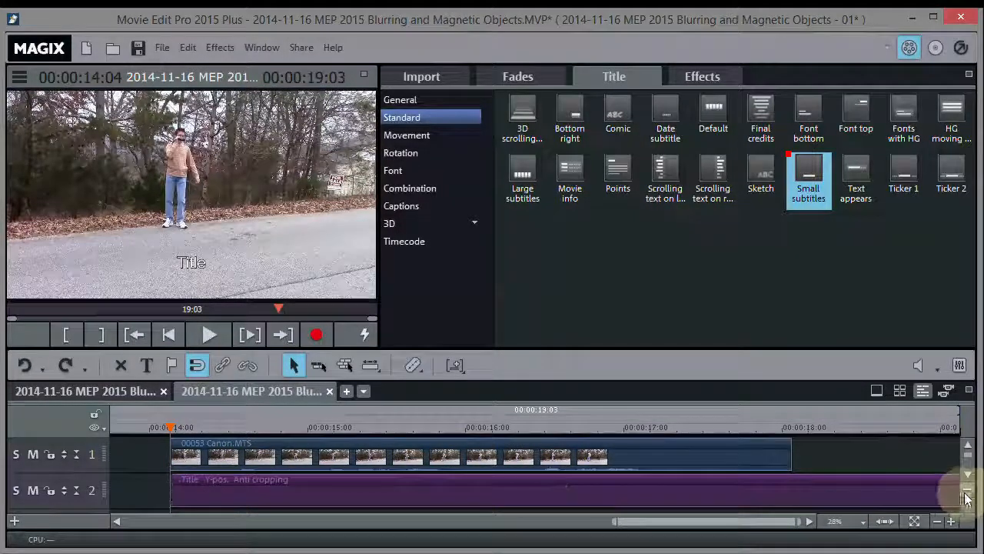
drag(952, 489, 794, 488)
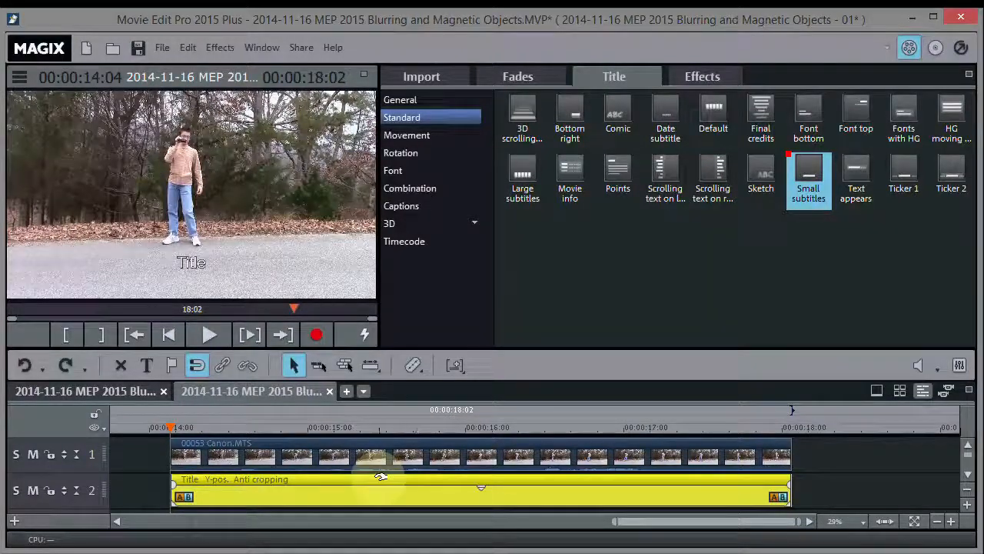
click(197, 366)
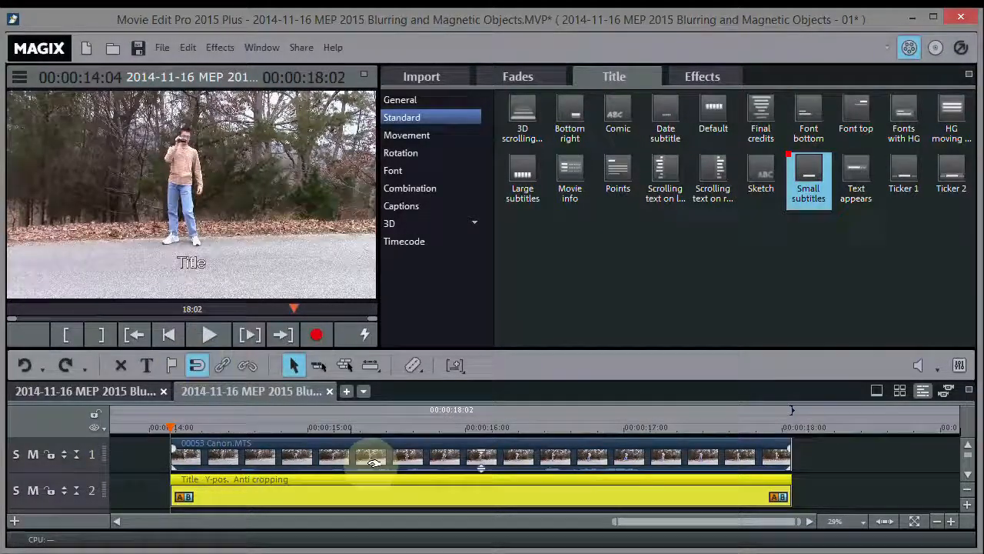
Change the title's text colour to the basic yellow with red 255 and green 255
drag(630, 527, 602, 521)
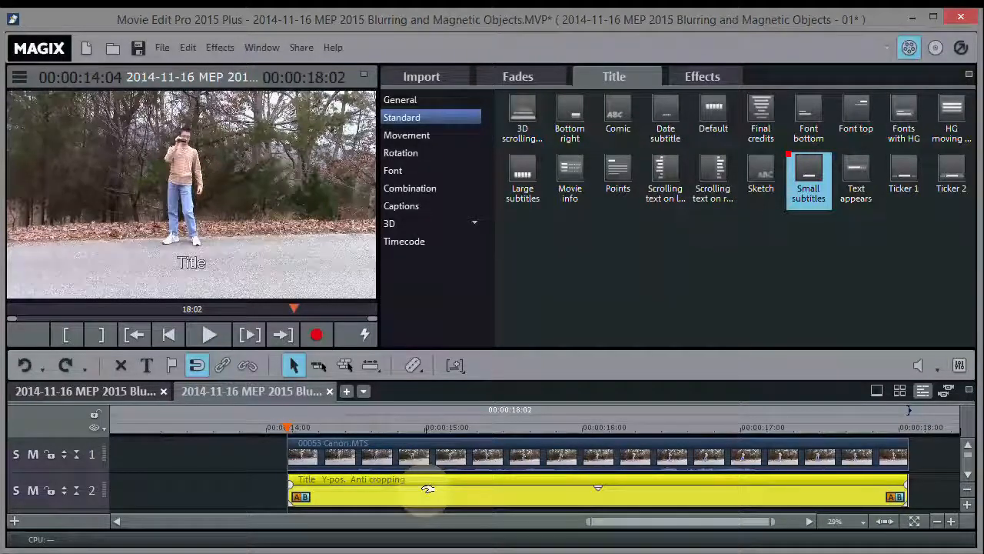
click(192, 270)
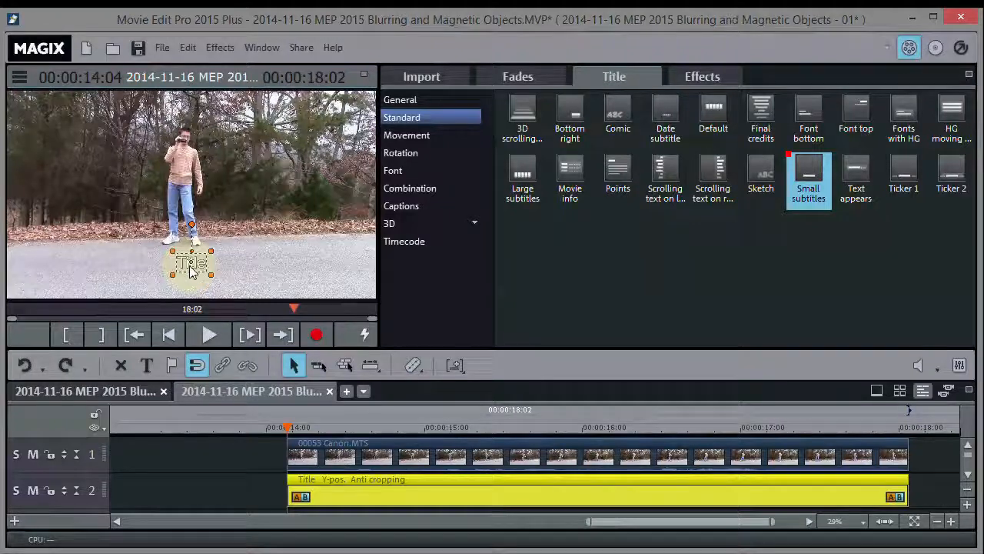
click(401, 102)
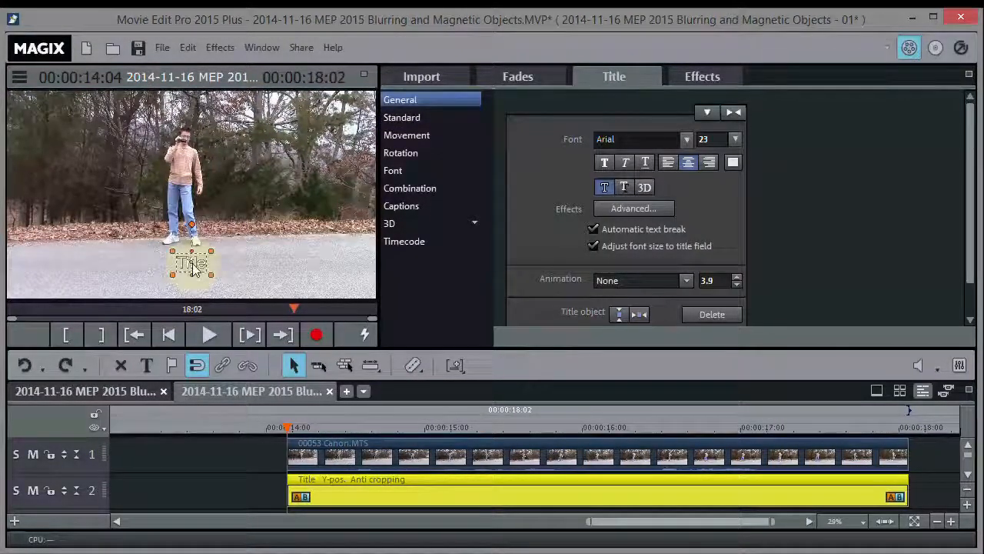
click(732, 162)
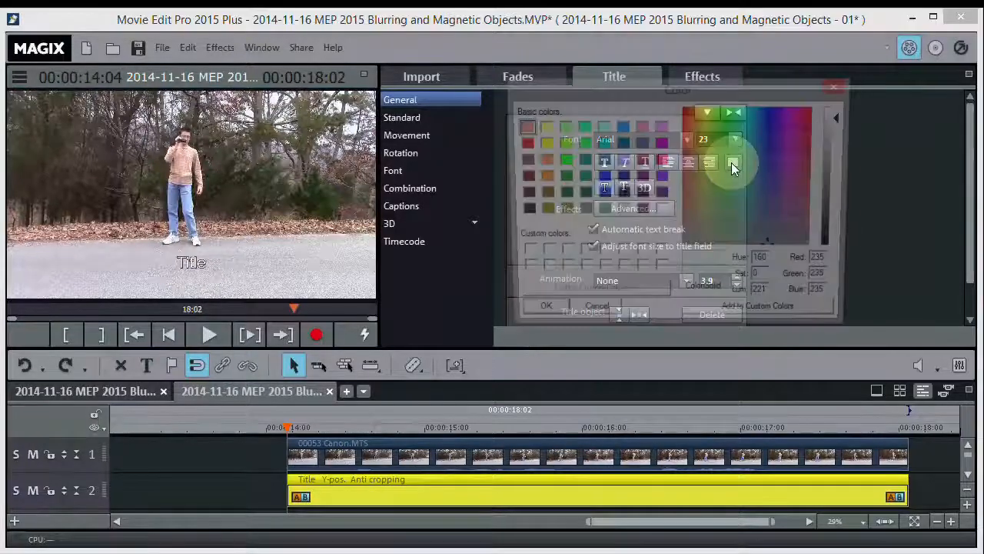
click(541, 143)
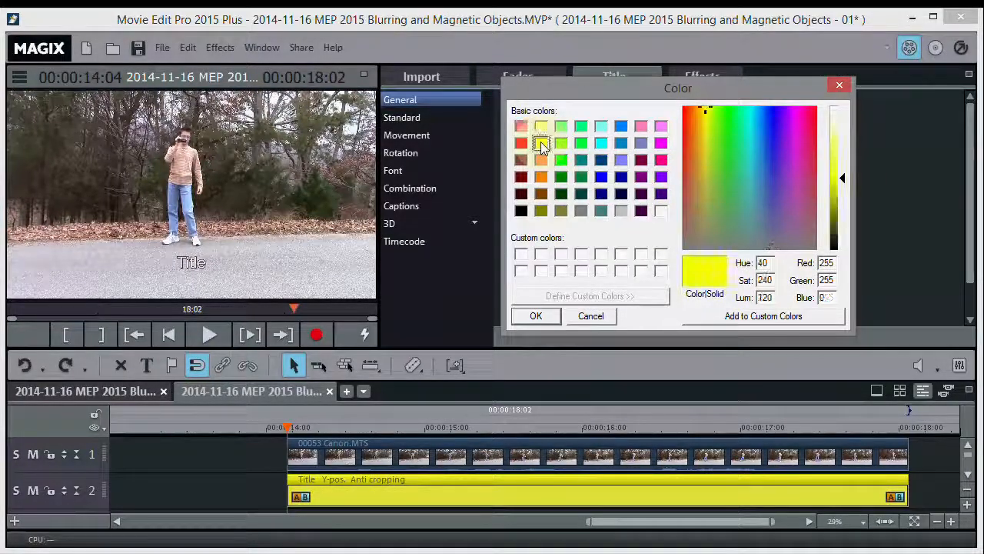
click(536, 317)
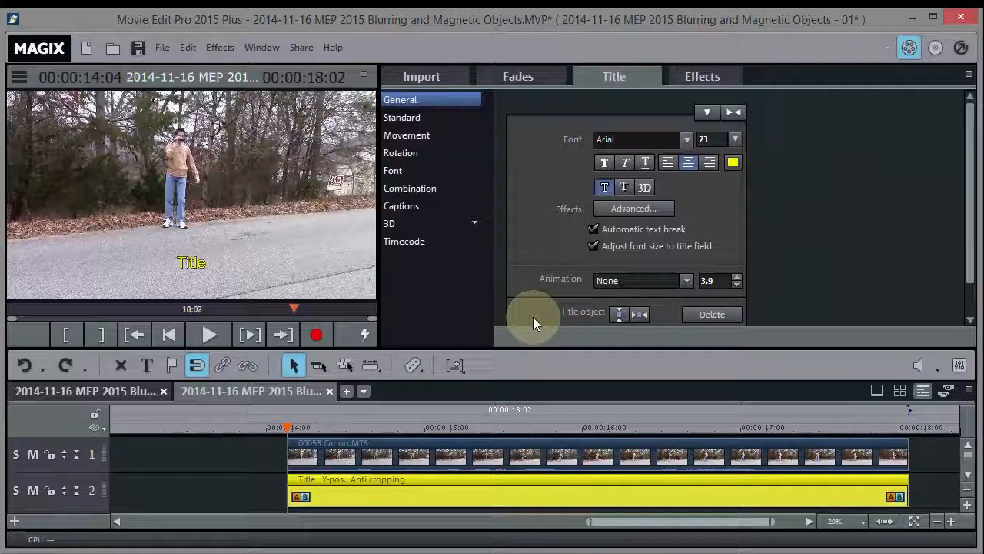
Make the title text bold and set its font size to 27
click(604, 165)
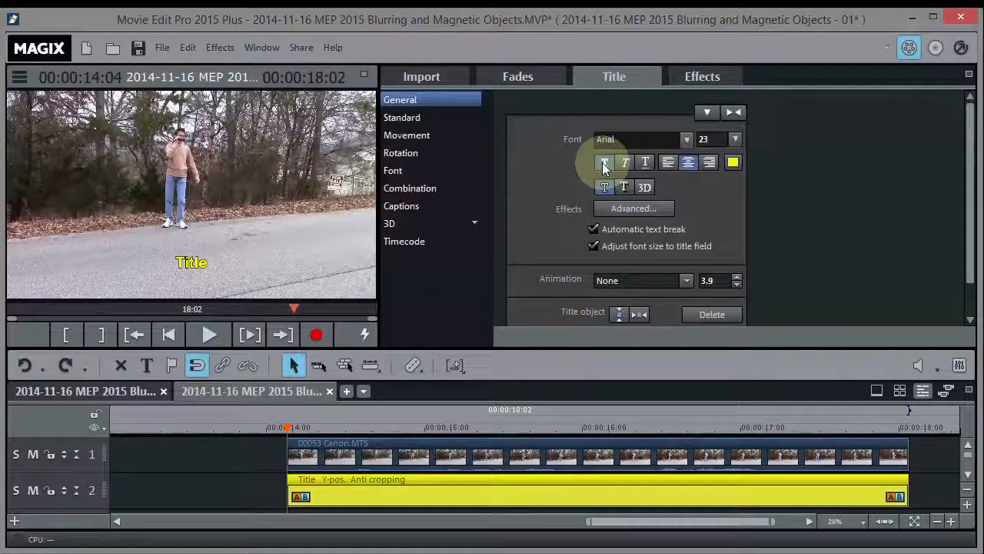
click(734, 140)
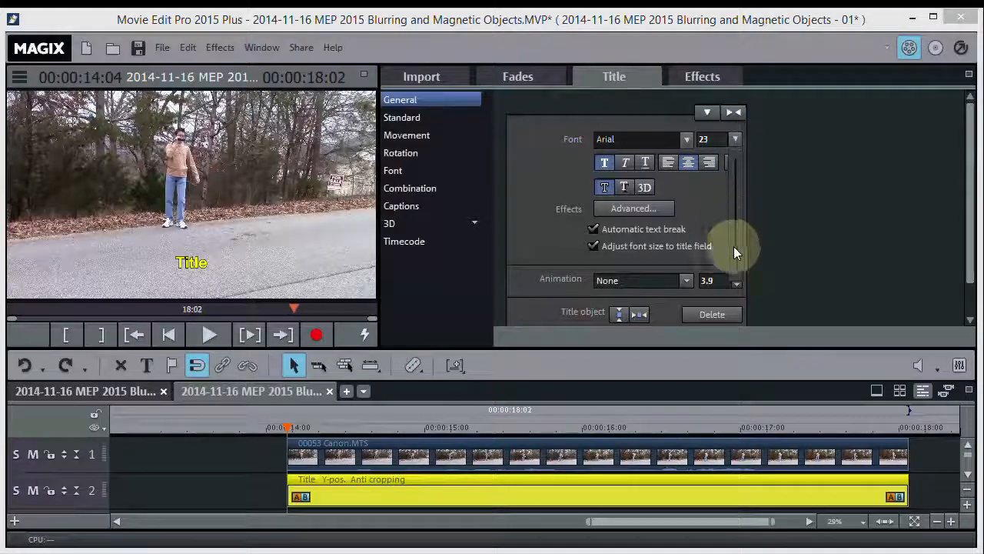
drag(730, 235, 735, 238)
Move the title to just above the man's head in the preview and change its text to "jmerc77"
drag(191, 262, 179, 115)
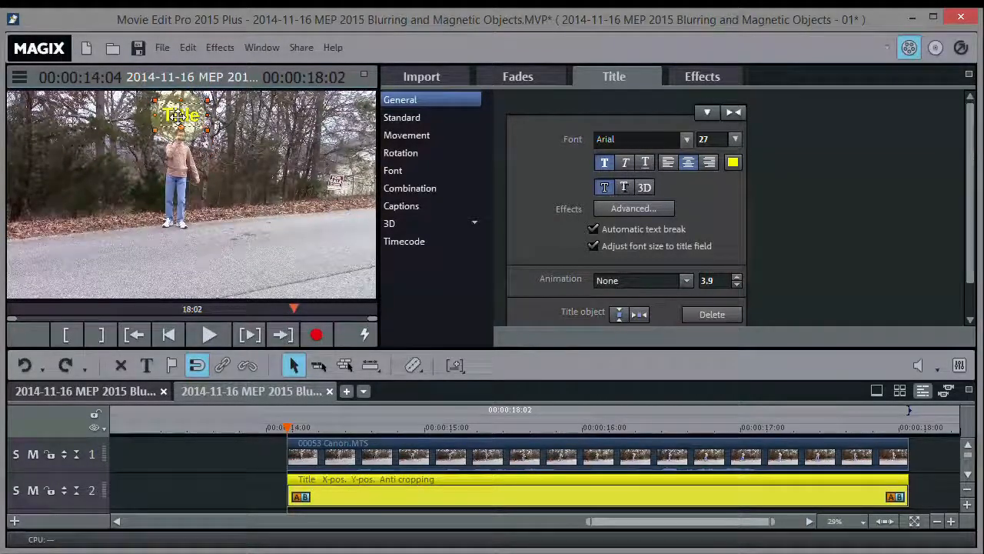
click(256, 175)
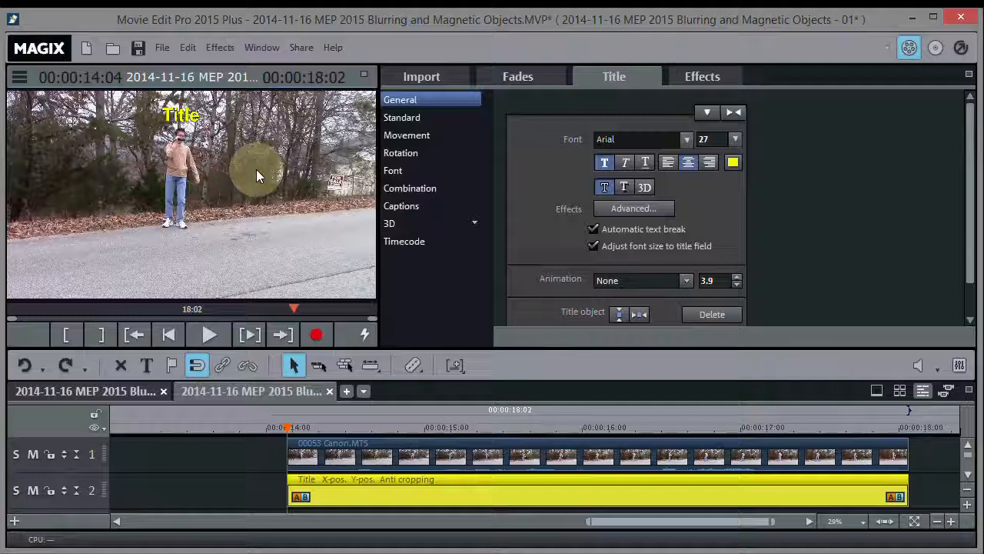
click(183, 119)
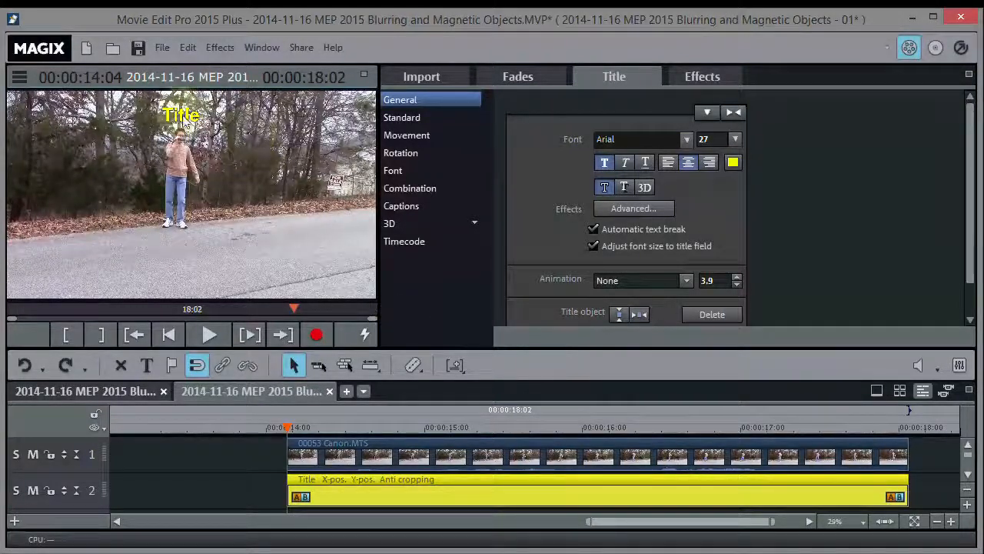
double_click(183, 119)
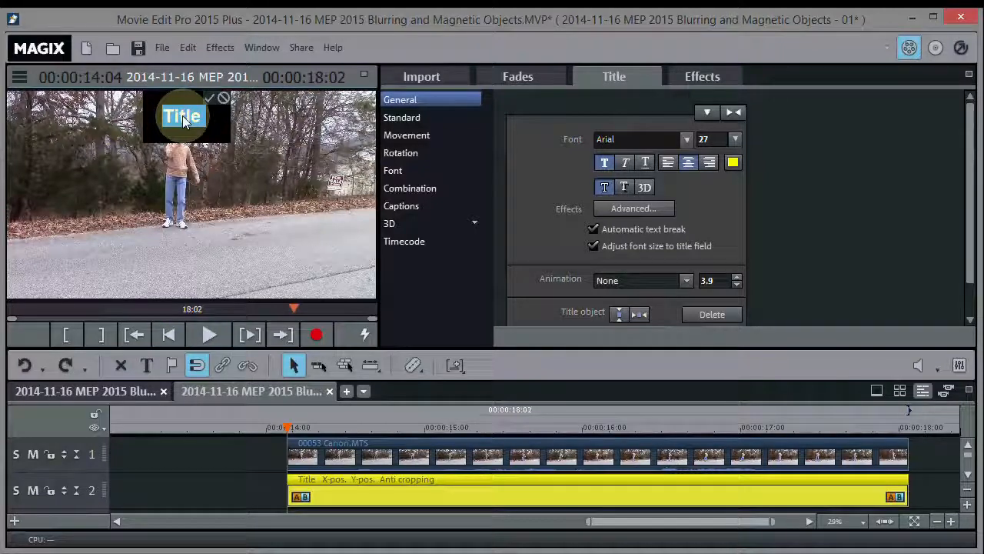
text(j)
text(marc)
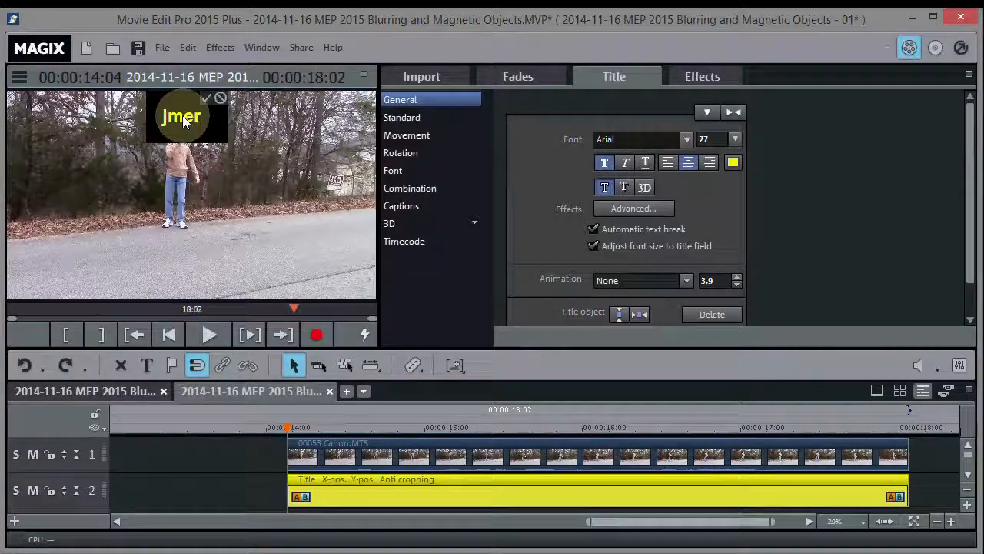
text(77)
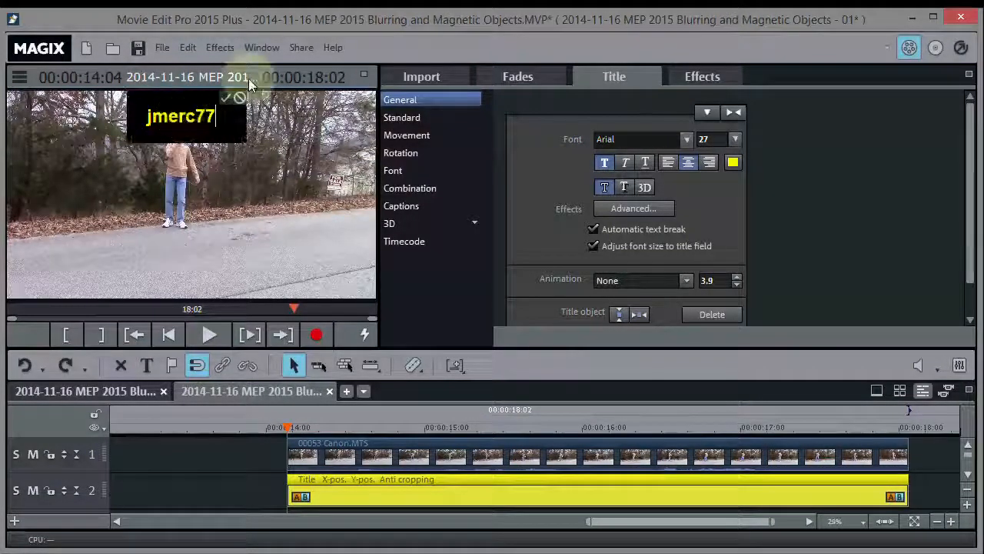
click(226, 99)
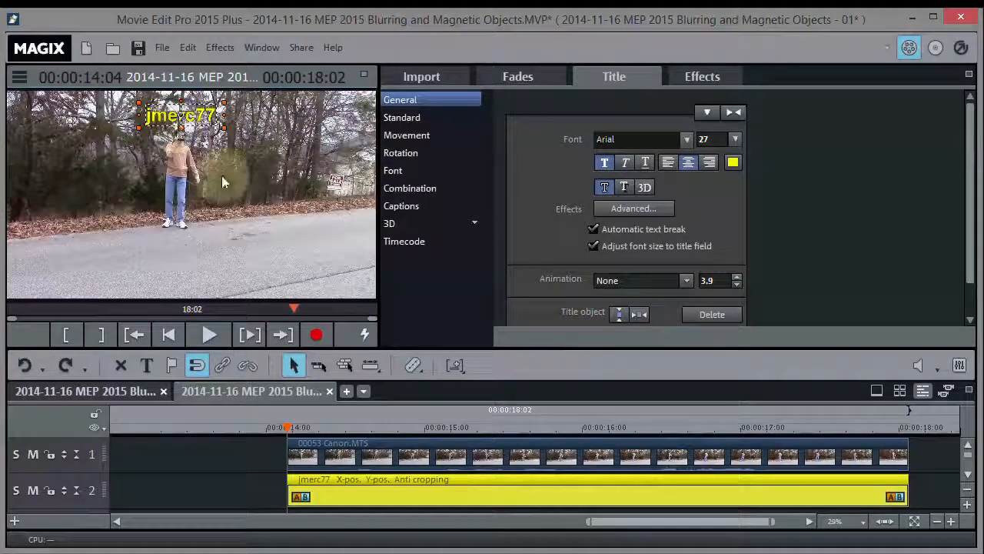
click(311, 251)
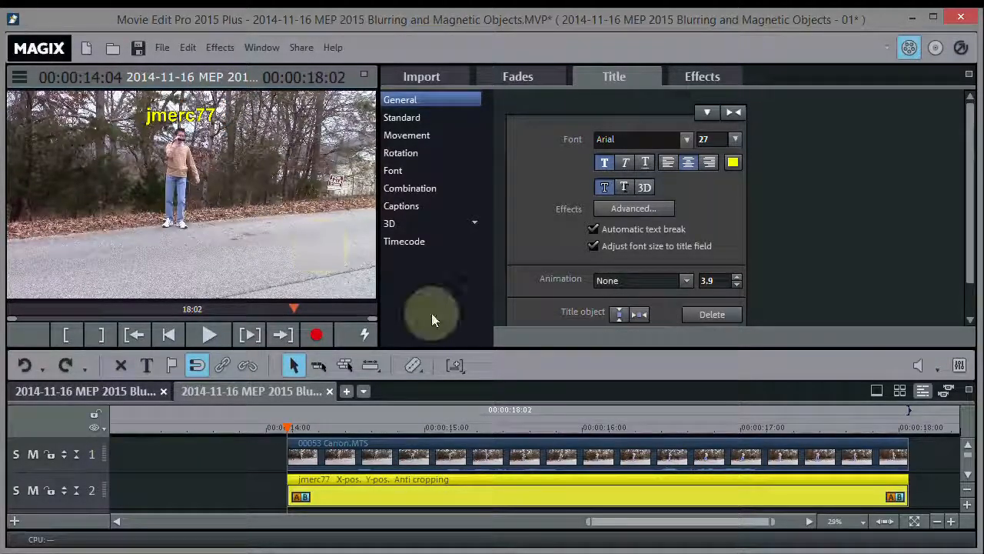
Attach the title to the picture position in the video, marking the man's head as the section to follow
right_click(518, 497)
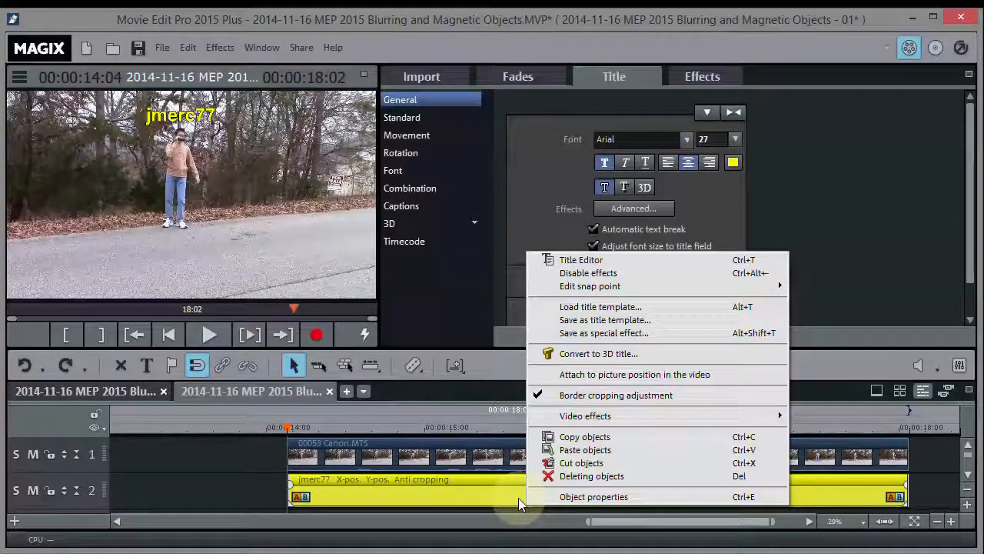
click(588, 380)
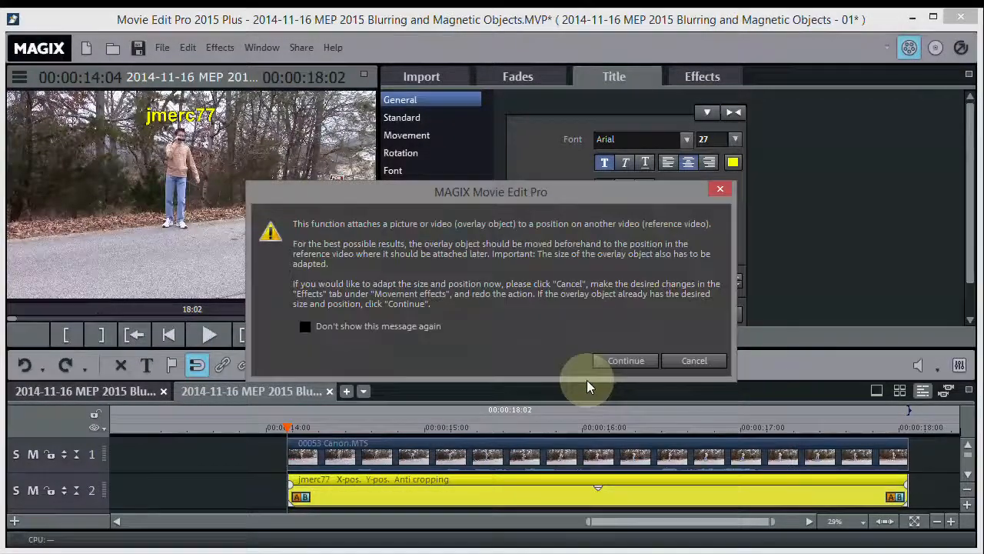
click(622, 361)
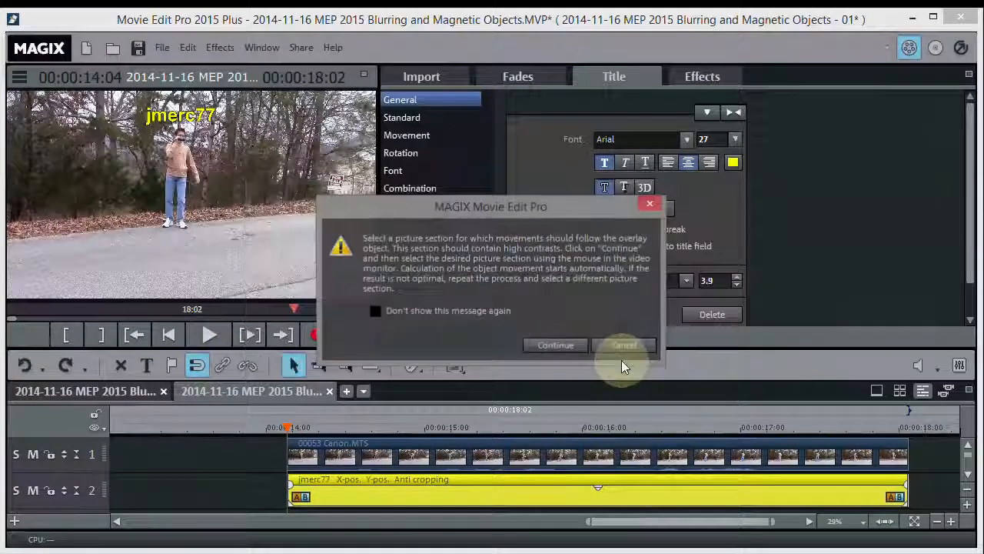
click(567, 345)
click(163, 155)
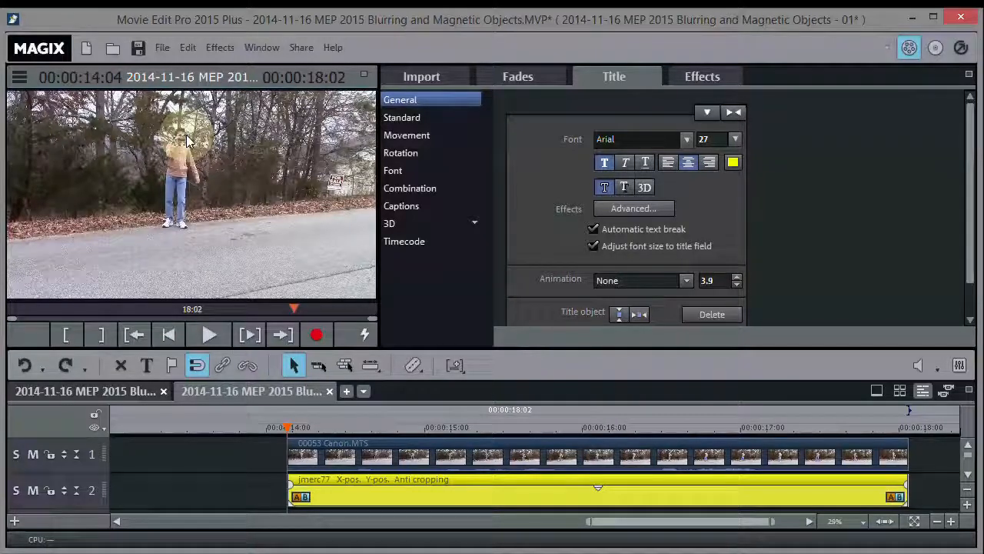
drag(186, 136, 191, 139)
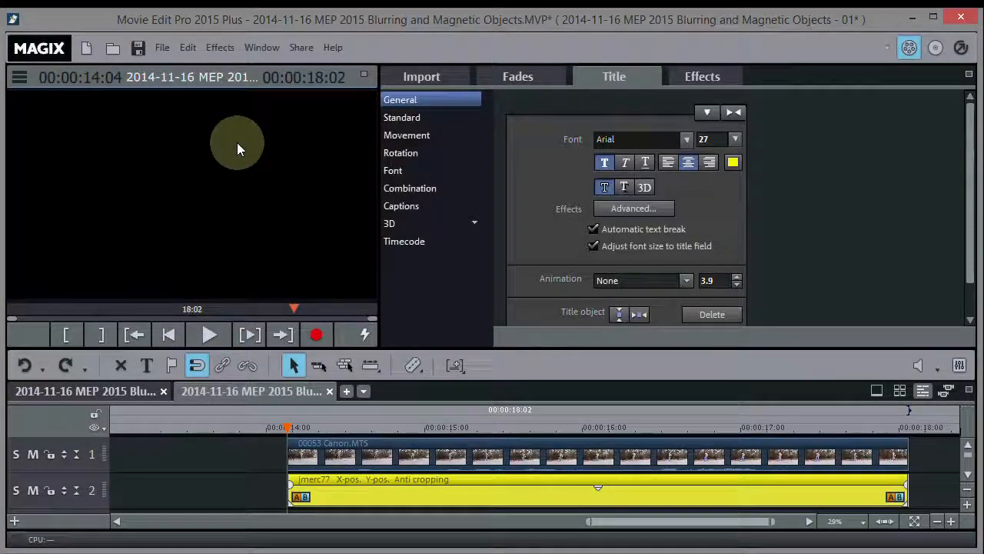
Play the segment to check how the attached title follows the man
click(203, 333)
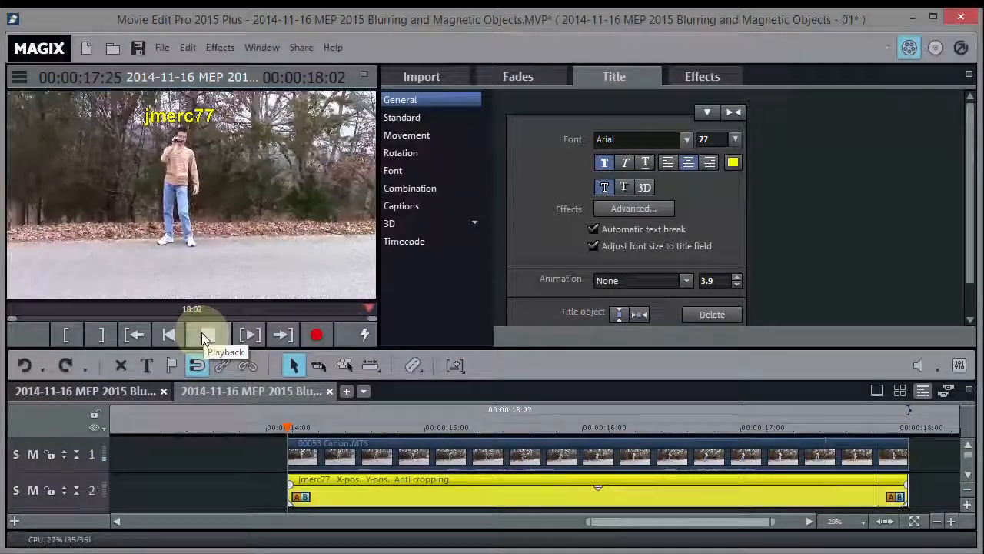
click(207, 334)
click(209, 335)
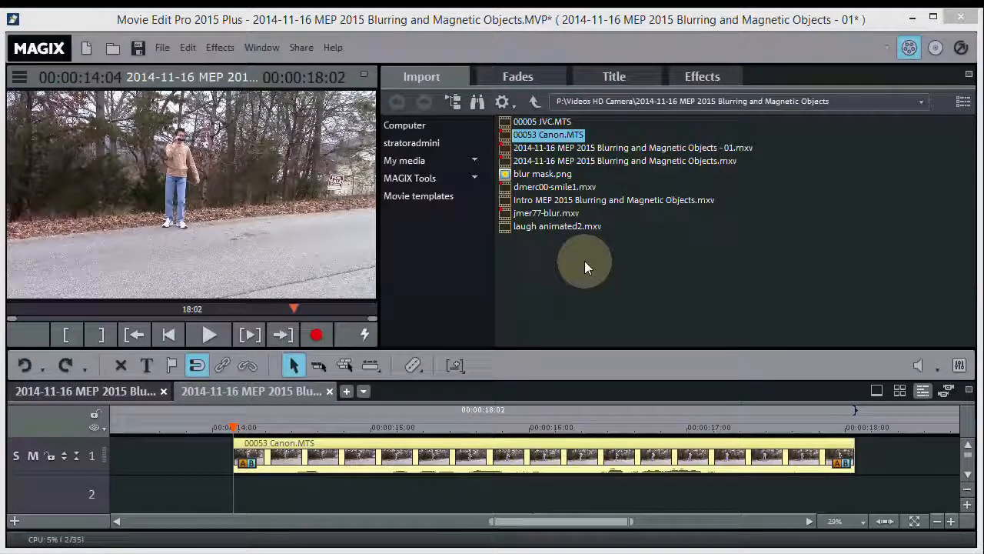
Add laugh animated2.mxv on track 2 at 00:00:14:04 and trim it to the end of the 00053 Canon.MTS clip
mouse_move(548, 189)
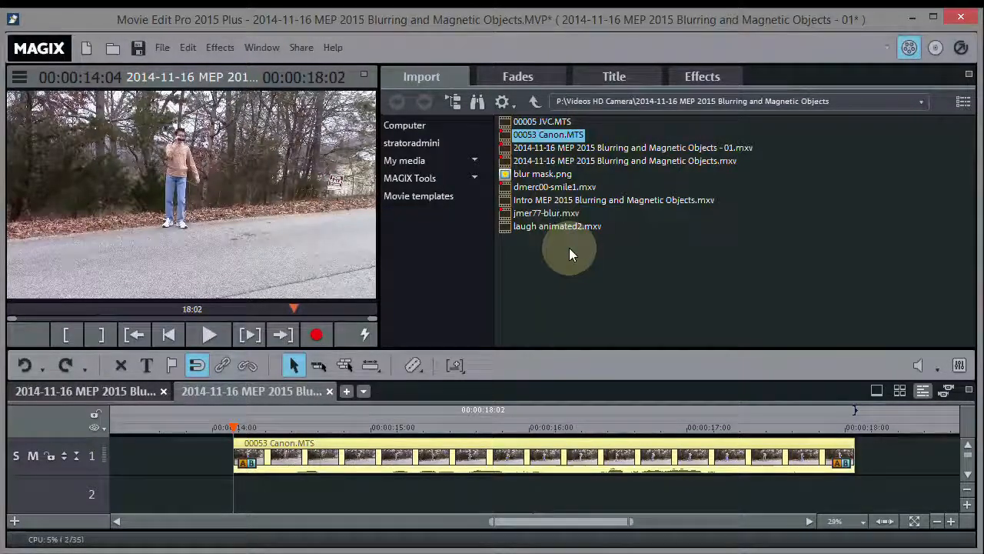
click(541, 225)
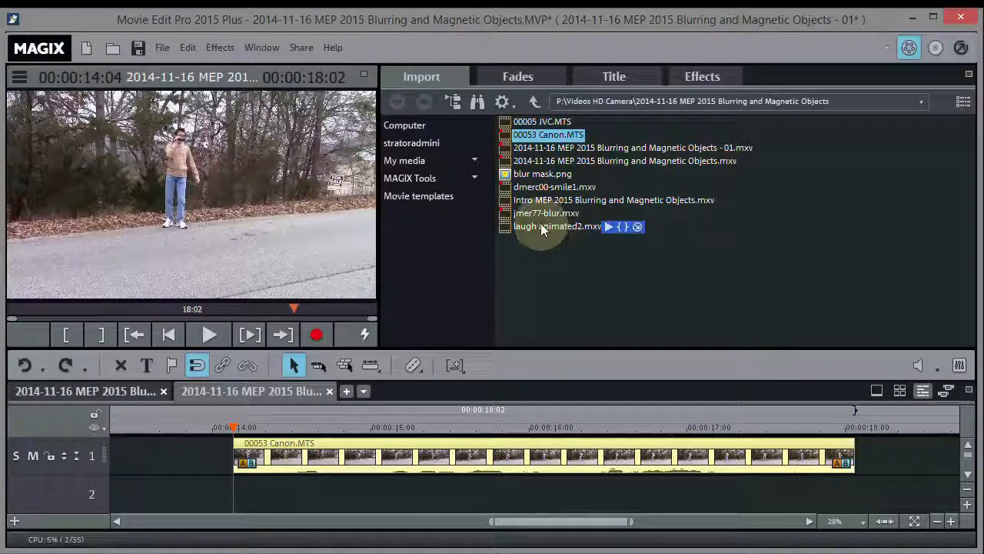
drag(540, 223, 271, 489)
mouse_move(327, 521)
mouse_down()
mouse_move(468, 536)
mouse_move(538, 527)
mouse_move(676, 546)
mouse_move(545, 528)
mouse_move(330, 538)
mouse_up()
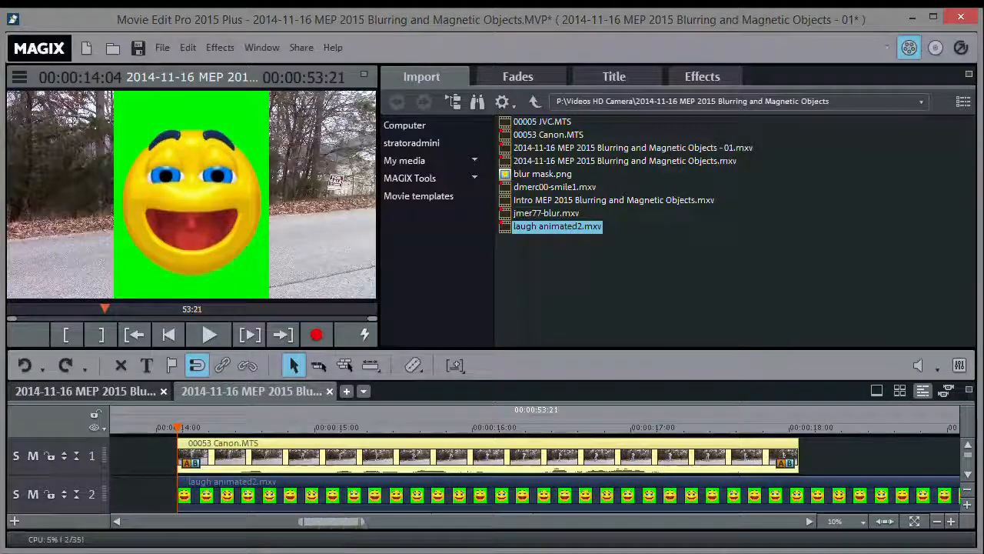
click(885, 522)
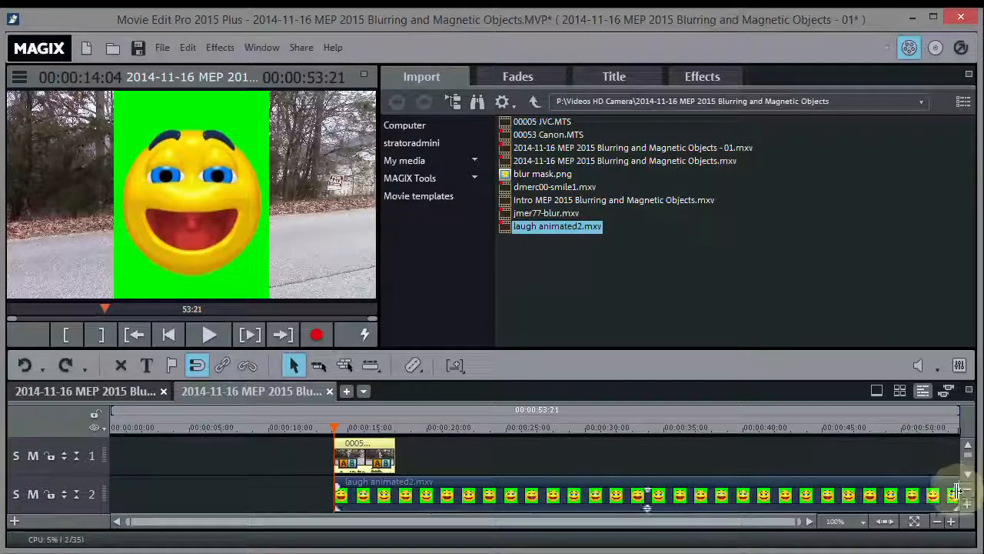
drag(955, 492, 384, 492)
right_click(384, 493)
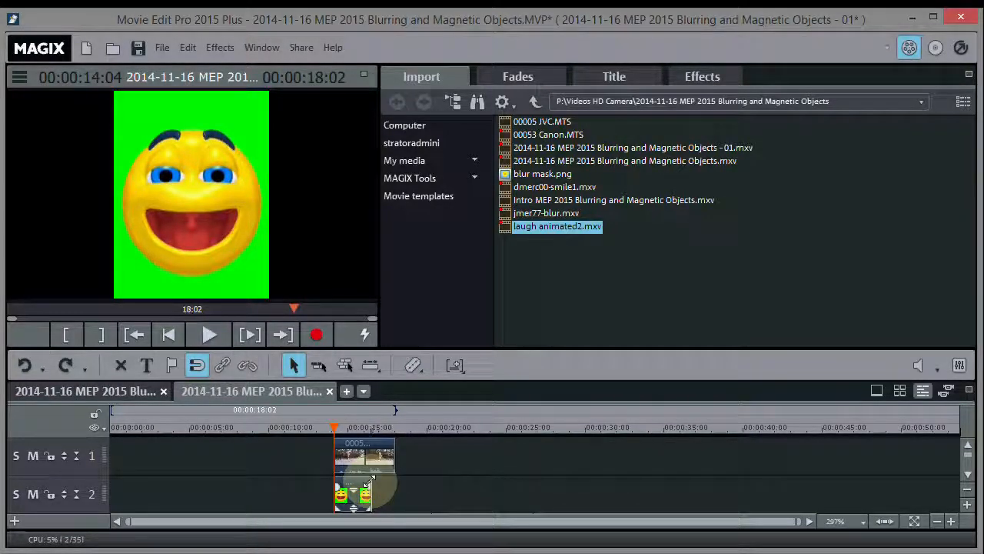
drag(371, 492, 397, 490)
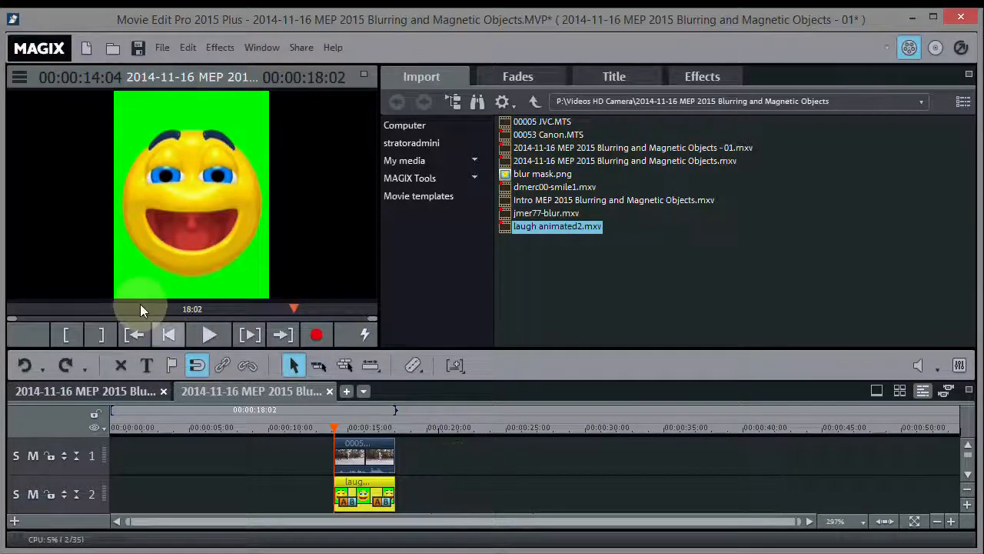
Lower the opacity of the laugh animated2.mxv object until the man shows through it, and play the segment
click(208, 335)
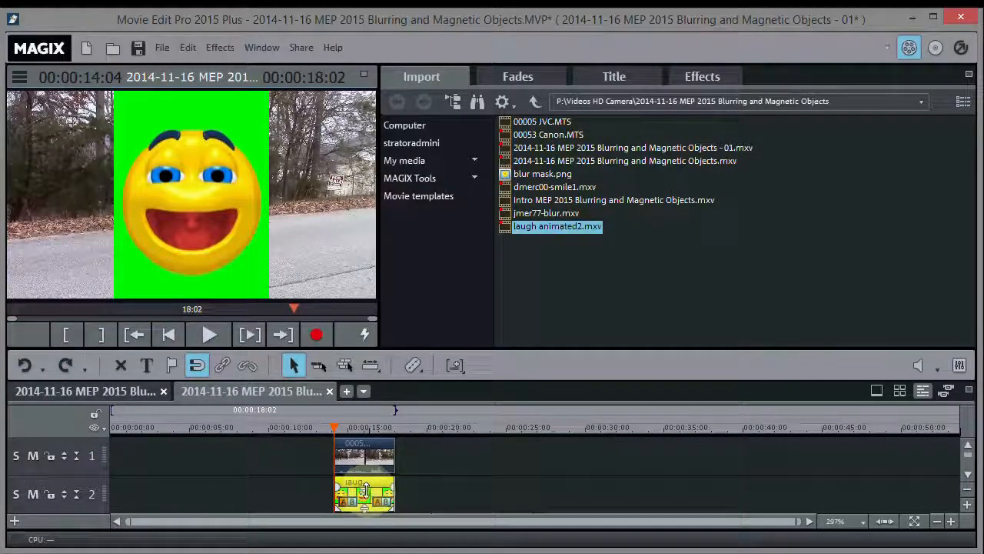
drag(365, 490, 365, 501)
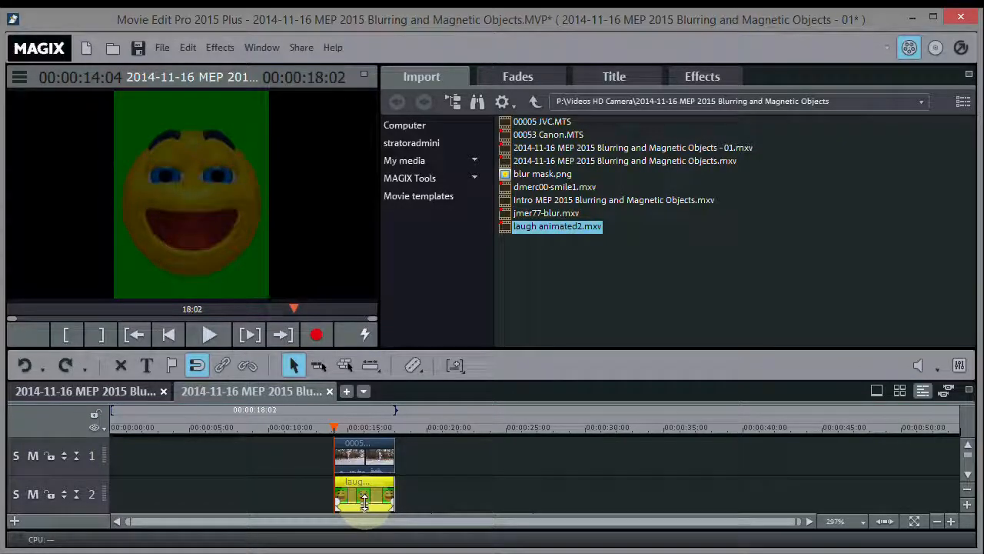
click(199, 336)
click(200, 339)
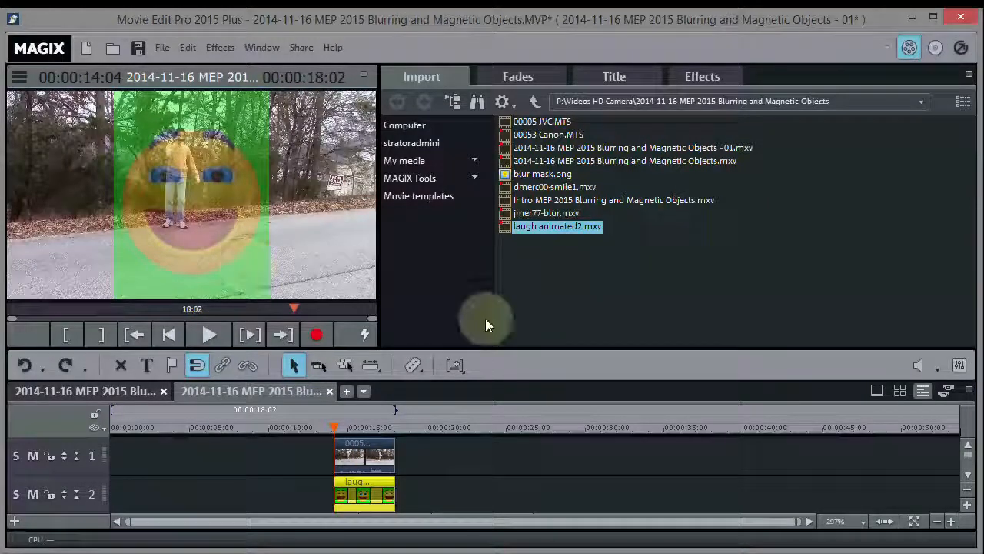
Centre the smiley over the man's head with the Size/Position effect at left 491 and top -328, and play the segment
click(702, 77)
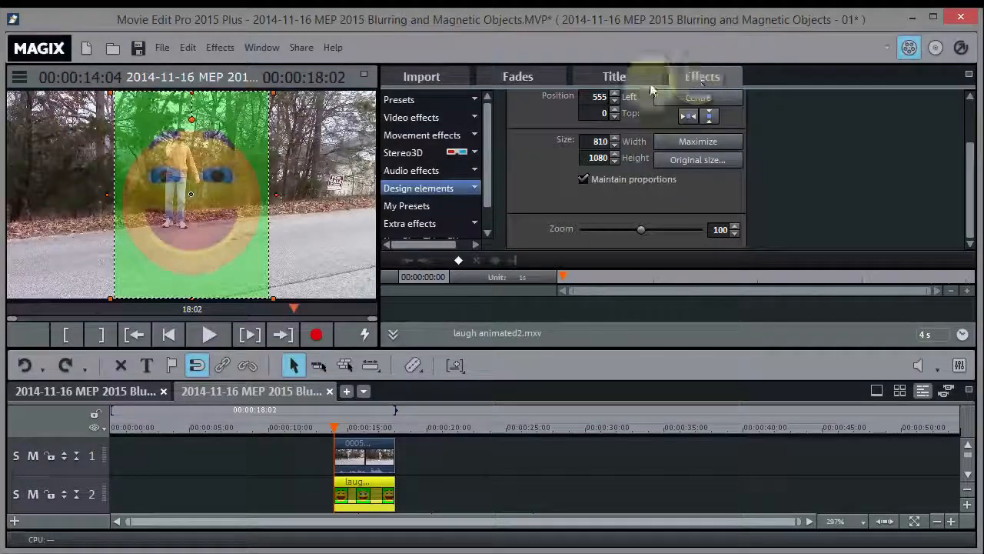
click(471, 136)
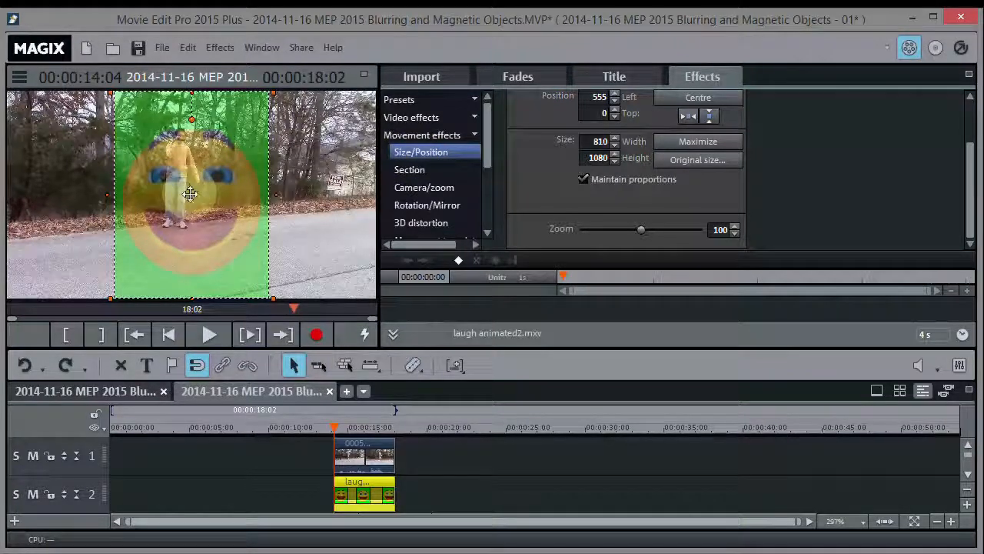
drag(190, 194, 179, 129)
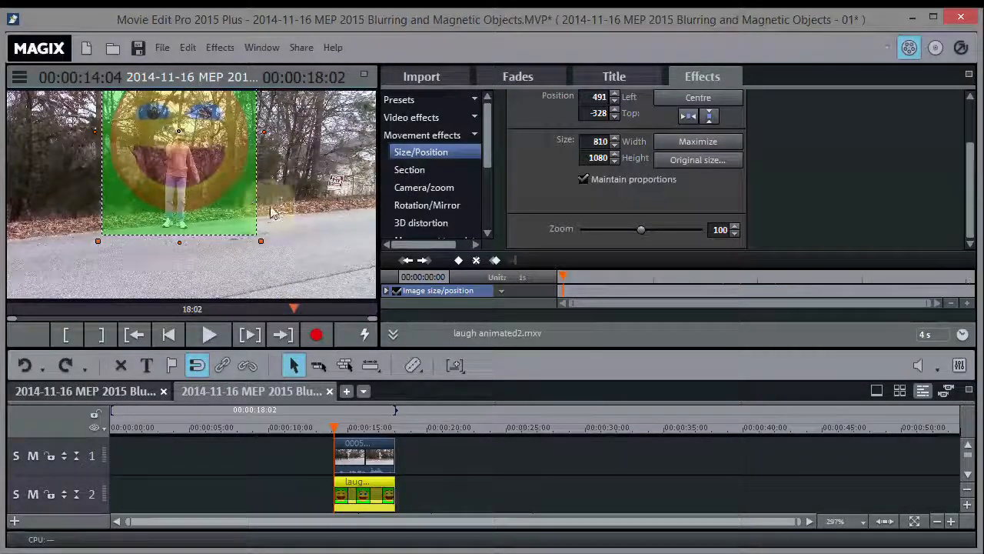
click(203, 330)
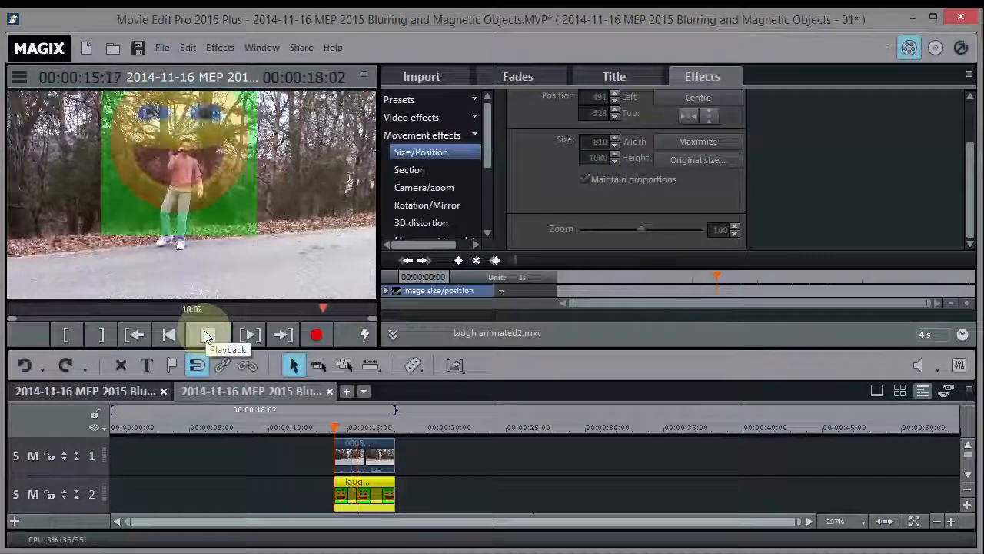
click(206, 336)
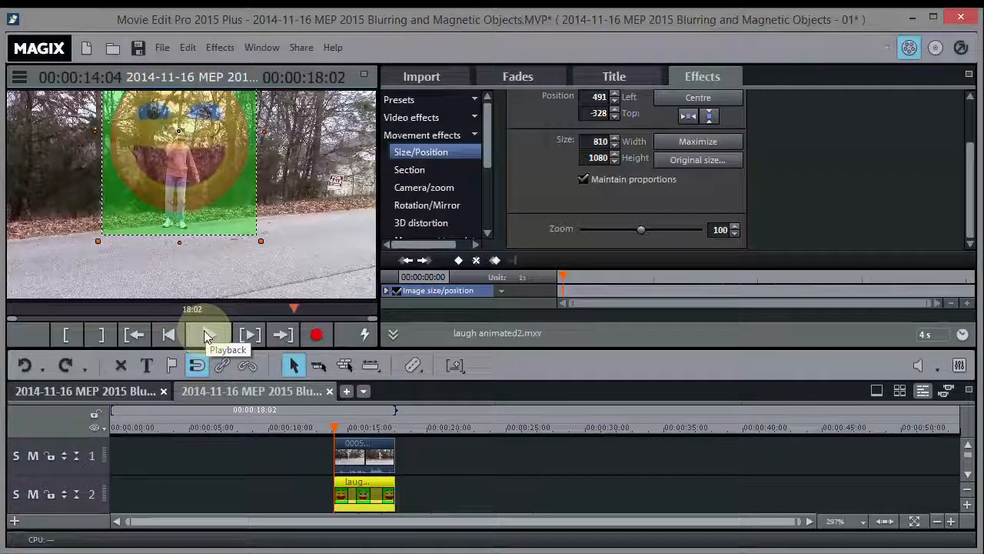
Attach the laugh animated2.mxv smiley to the picture position of the man's head in the video, and play the segment
right_click(366, 492)
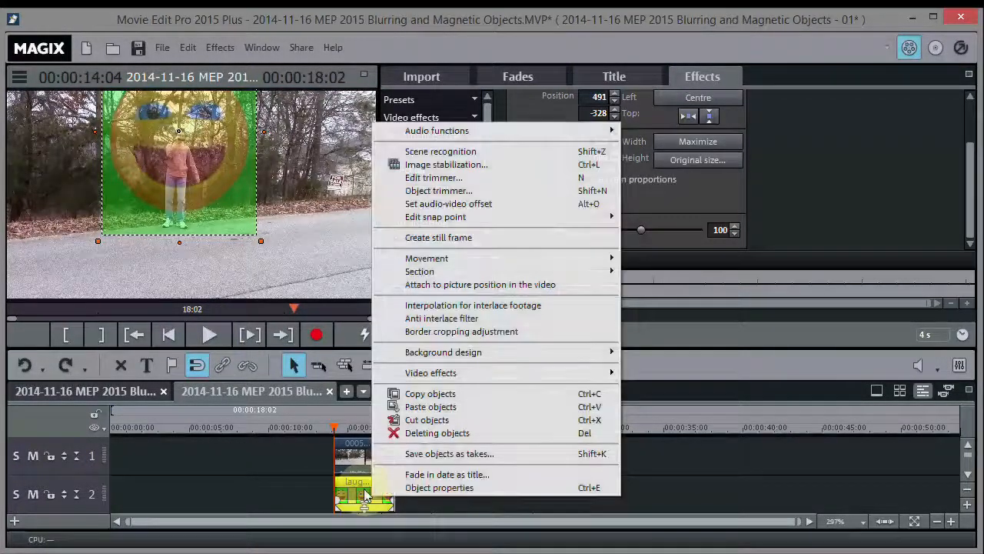
click(459, 283)
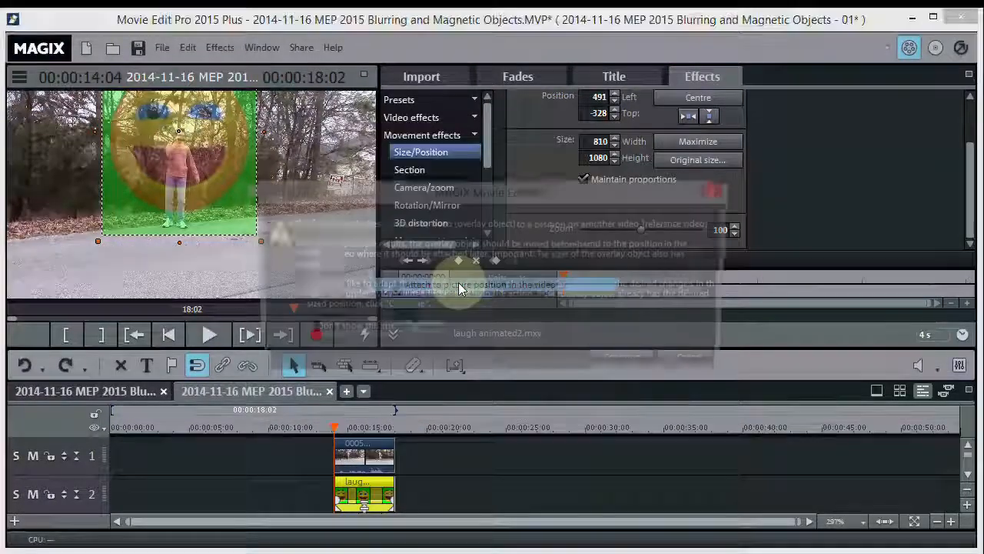
click(620, 358)
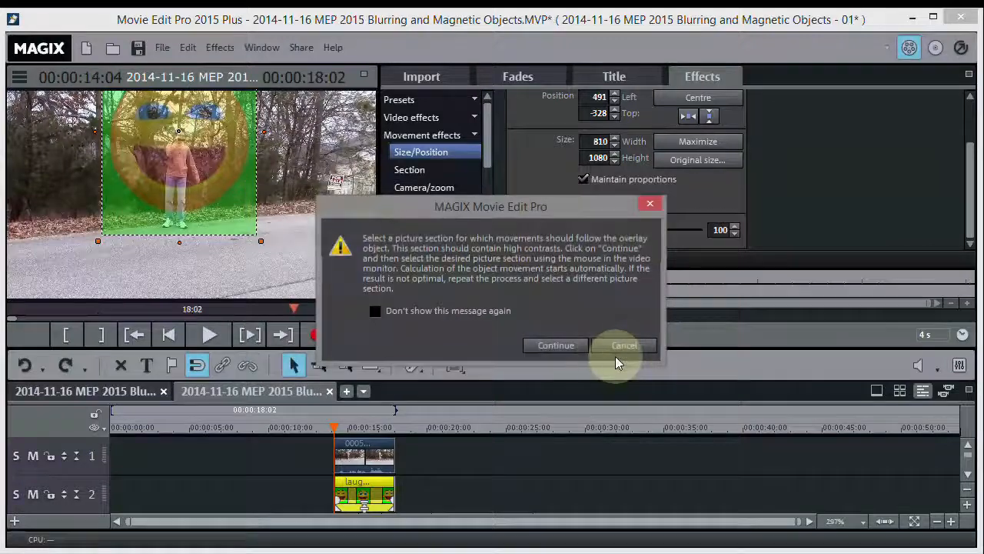
click(565, 343)
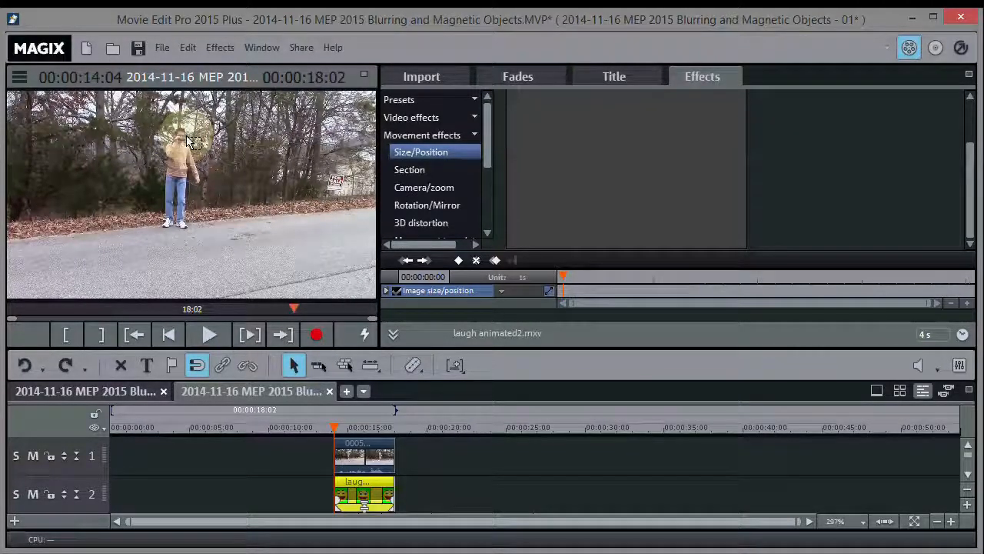
drag(173, 125, 187, 136)
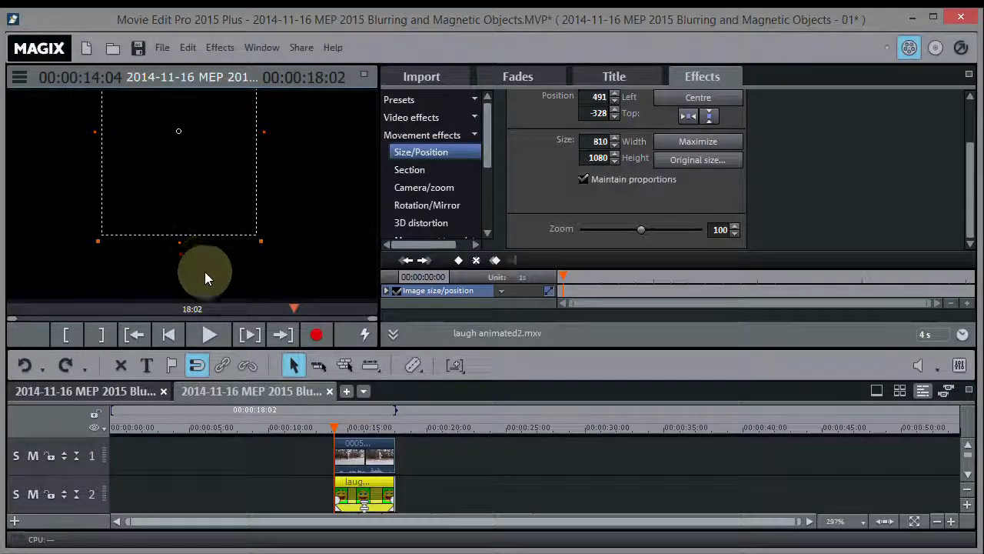
click(208, 336)
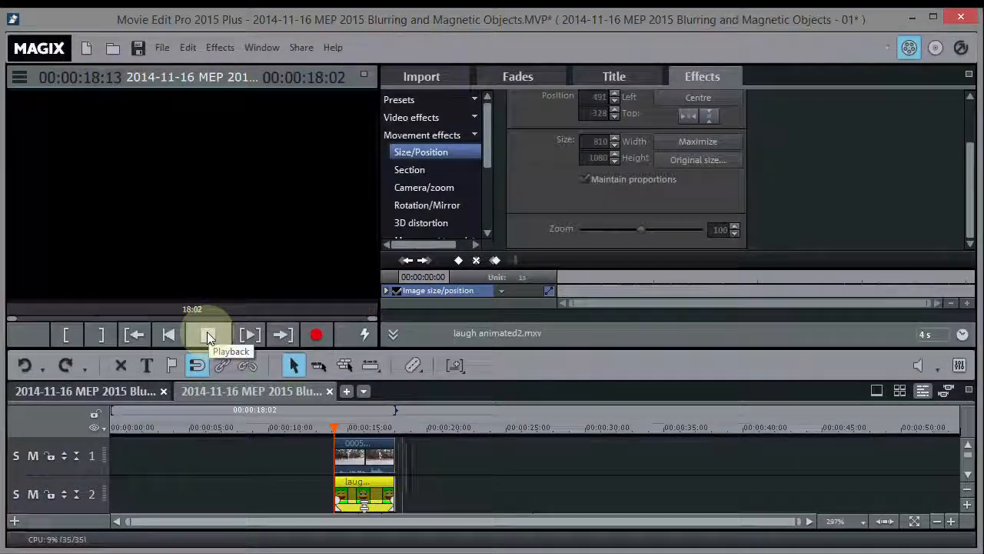
click(207, 336)
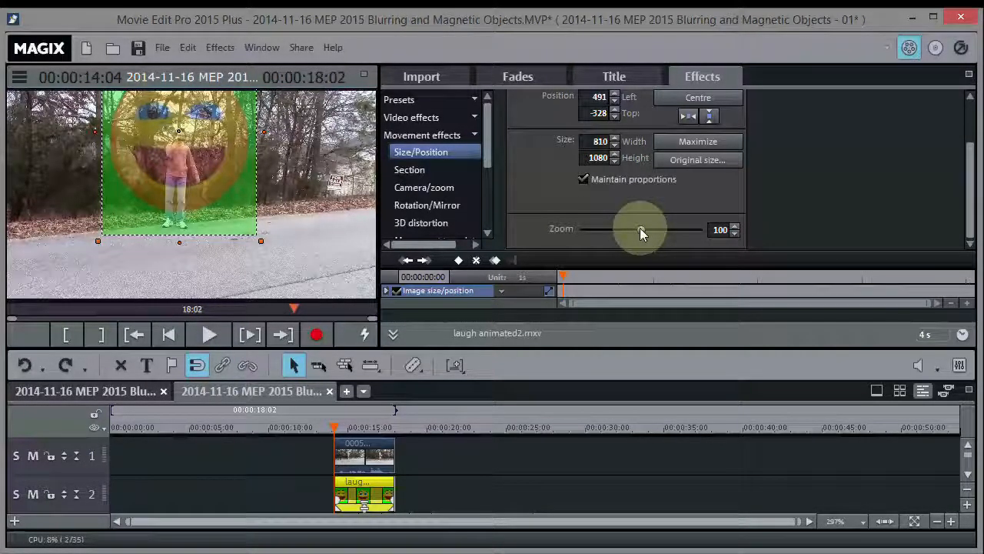
Shrink the smiley to a zoom of 13 and restore its full opacity, checking the result in playback
drag(639, 228, 593, 230)
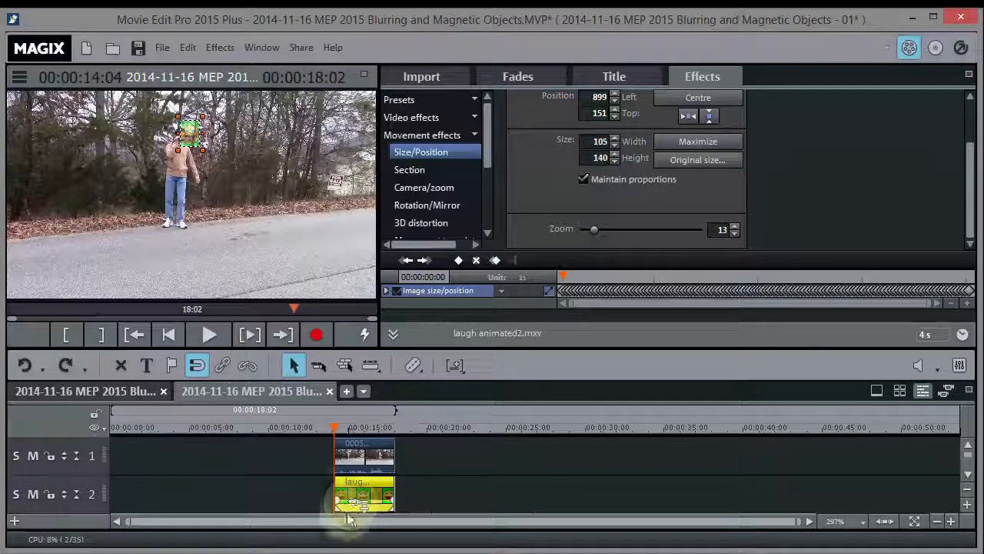
drag(365, 501, 365, 485)
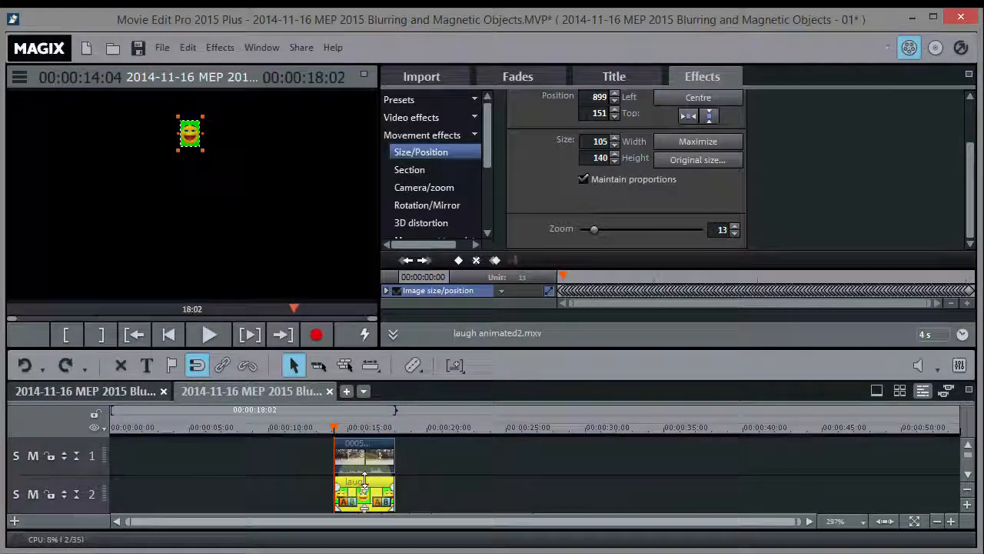
click(206, 336)
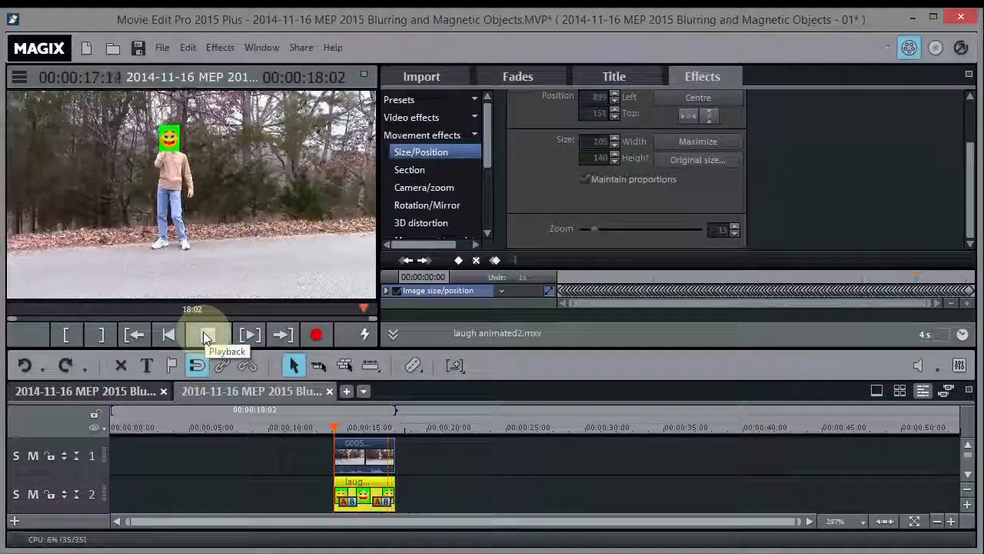
click(204, 334)
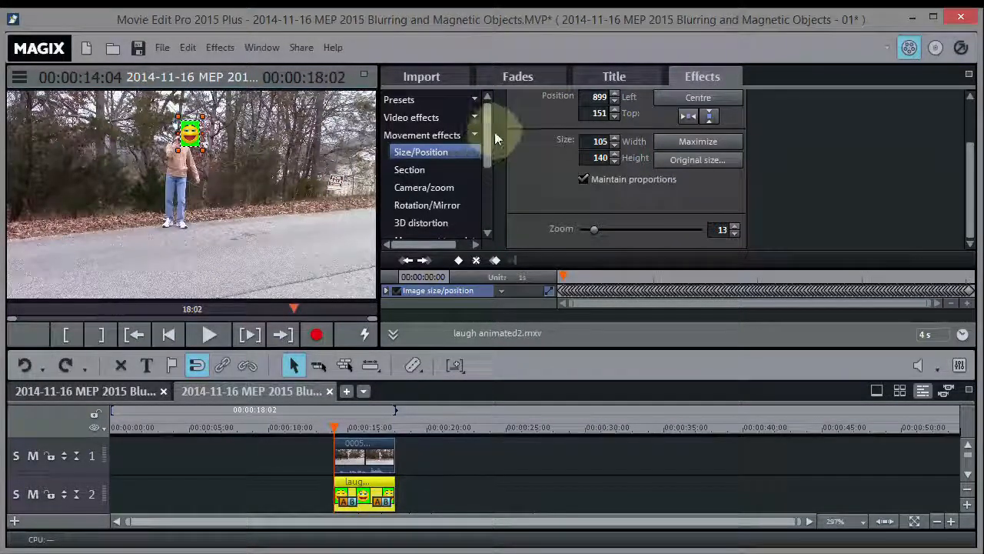
Key out the smiley's green background with Chroma key, raising Threshold and Fading Range until only the face shows, and play the segment
click(475, 118)
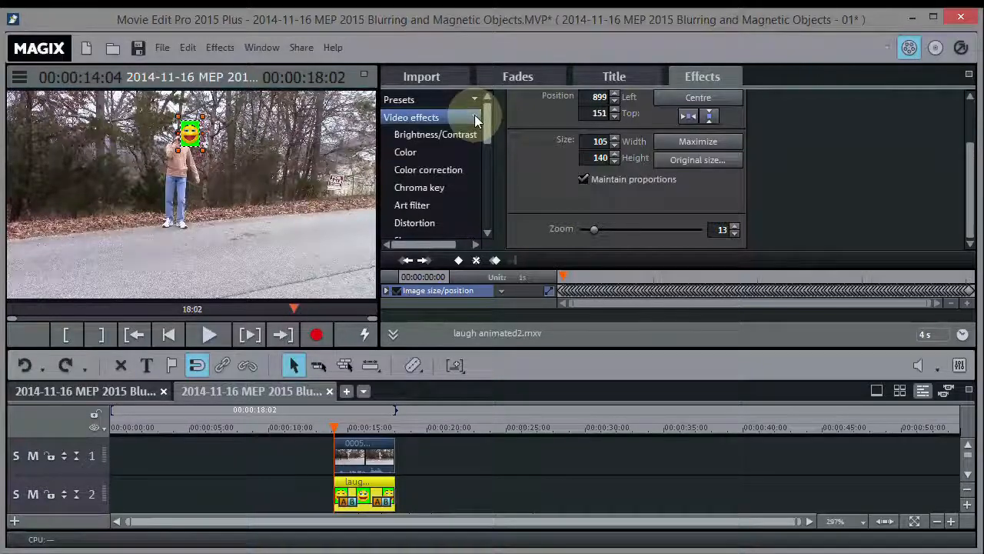
click(417, 187)
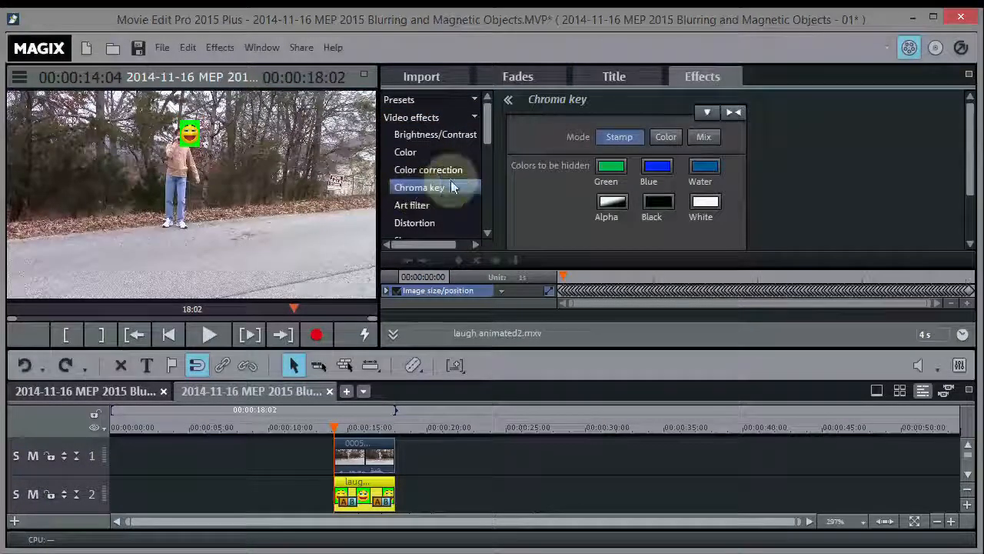
click(611, 167)
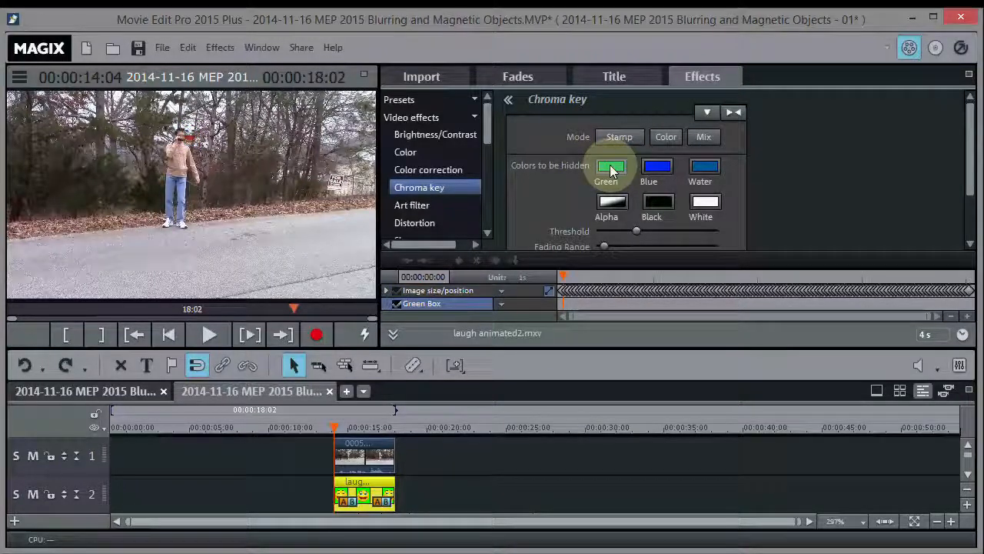
drag(637, 230, 724, 231)
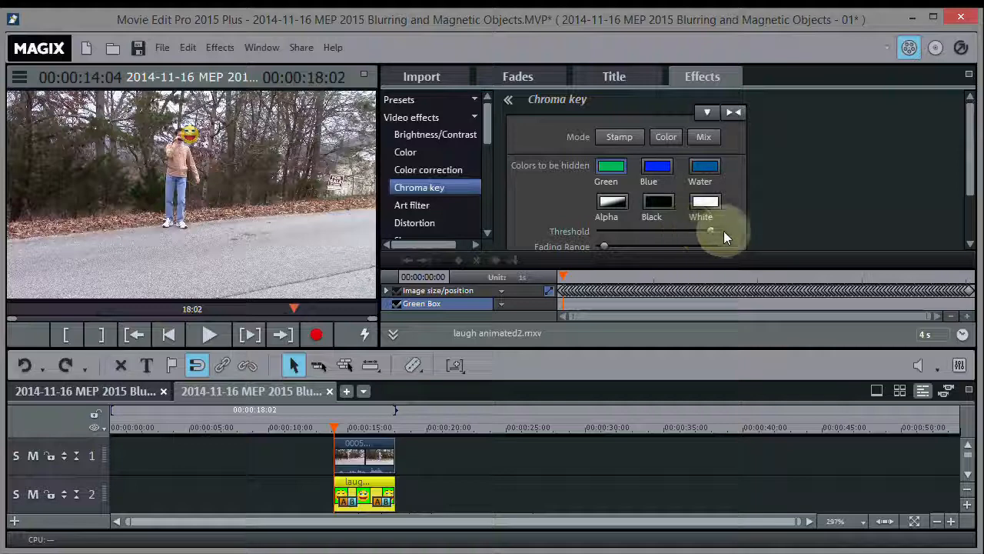
drag(598, 247, 721, 245)
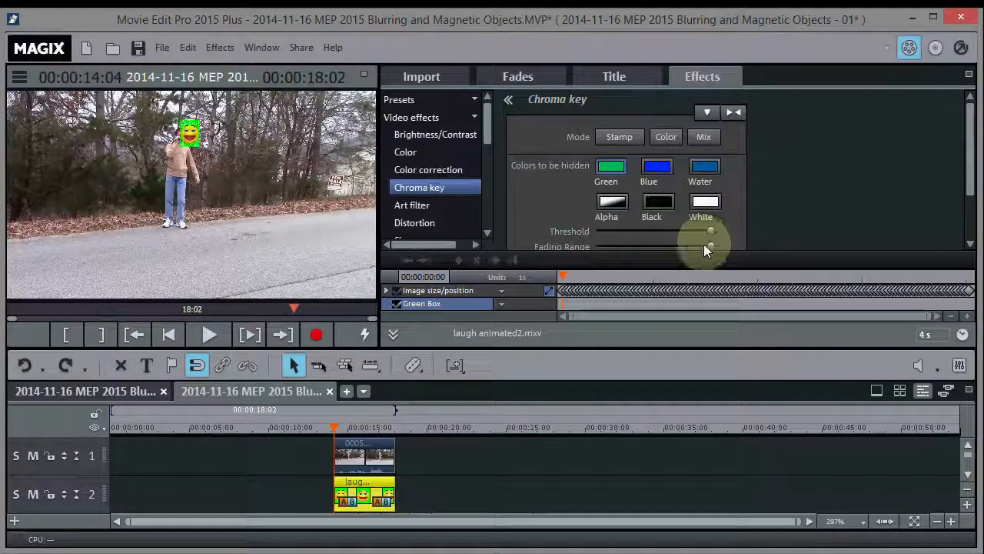
drag(705, 246, 694, 244)
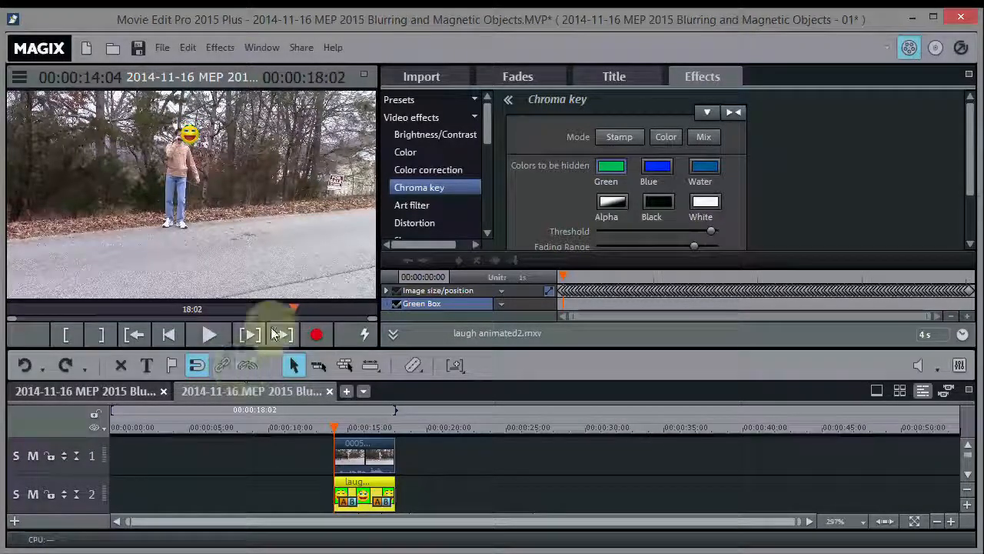
click(201, 332)
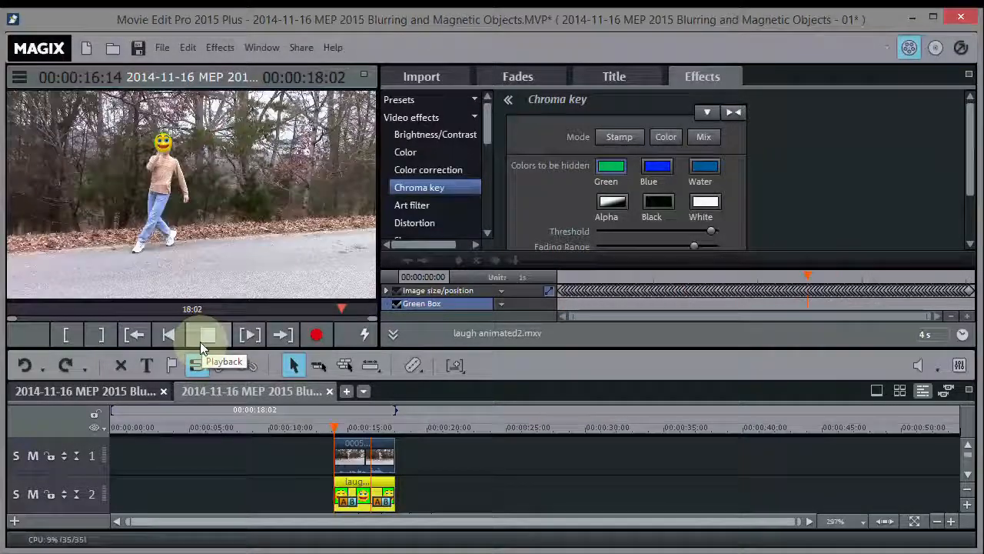
click(202, 338)
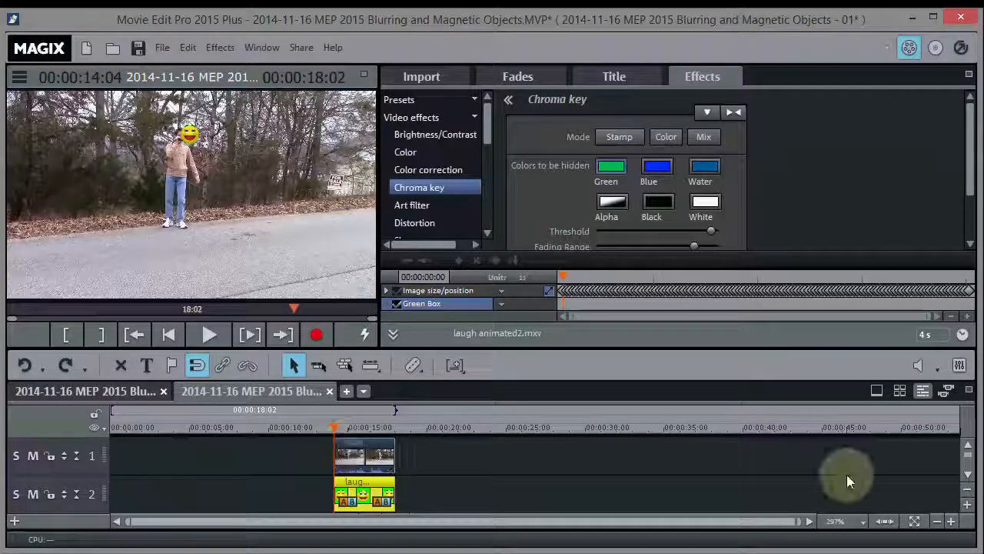
Split the 00053 Canon.MTS and laugh animated2.mxv objects at 00:00:14:05, one frame after their start
click(951, 521)
click(951, 521)
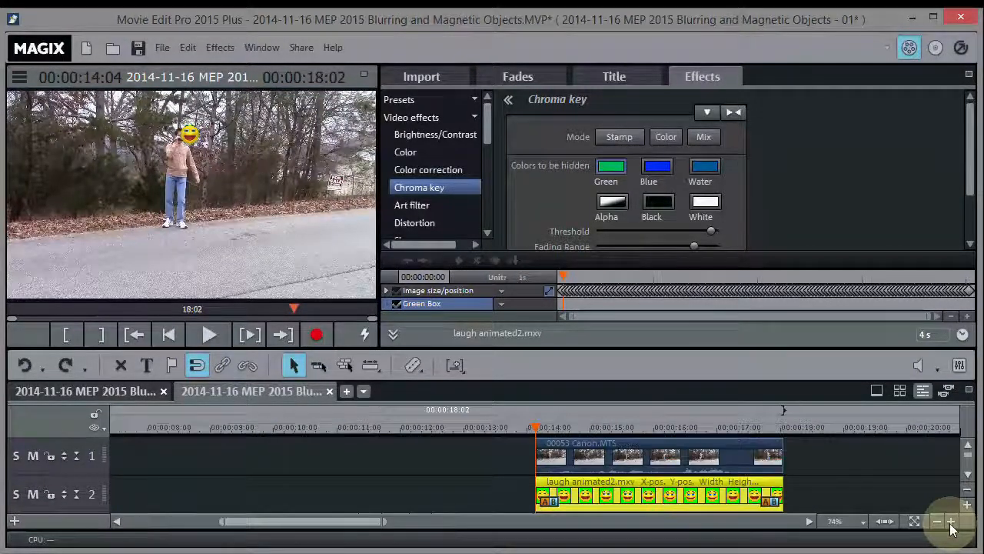
click(951, 521)
click(951, 522)
click(951, 521)
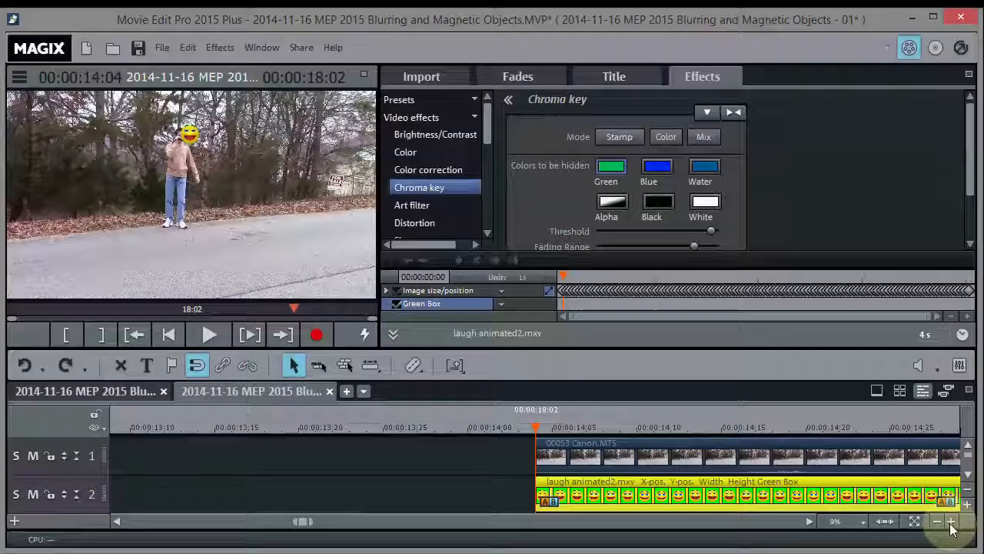
click(538, 411)
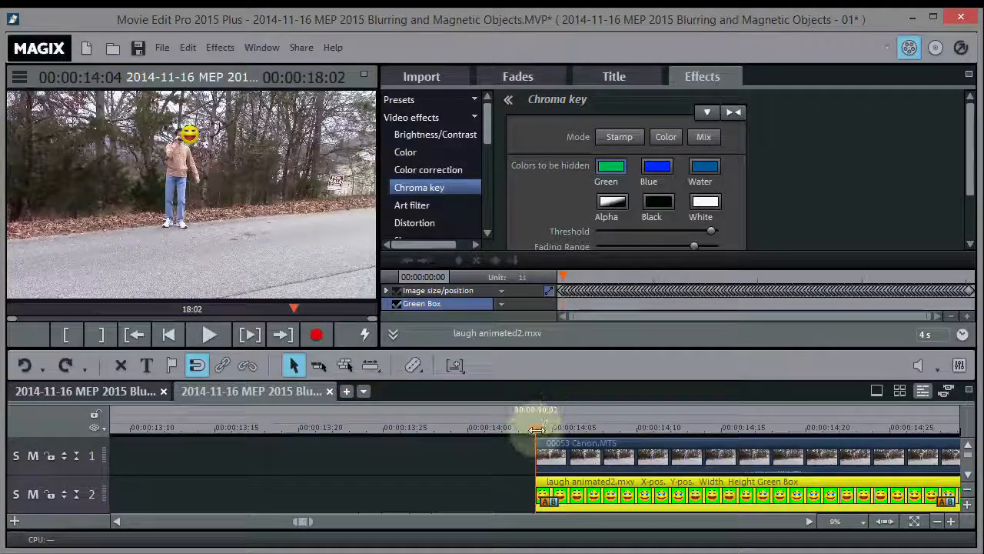
drag(535, 428, 552, 428)
click(471, 476)
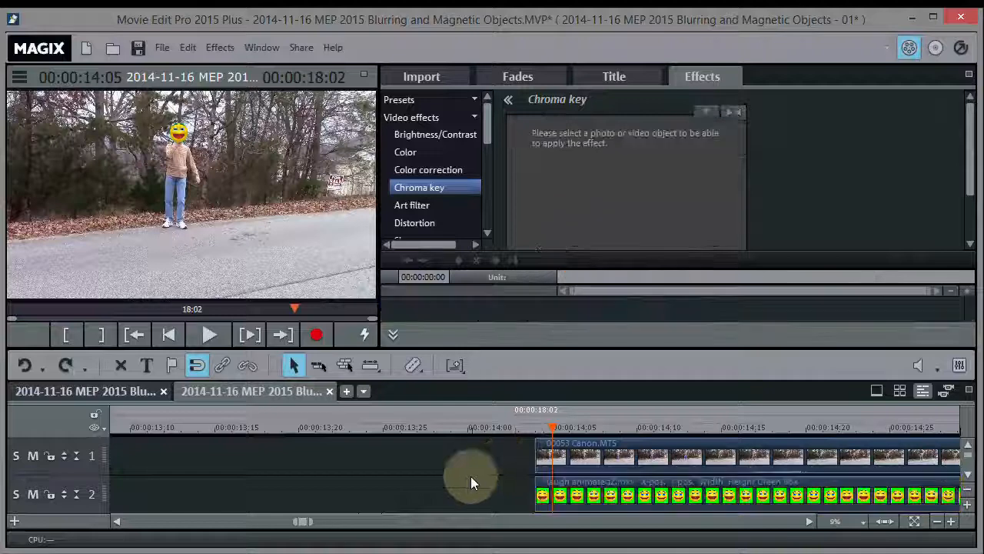
click(414, 372)
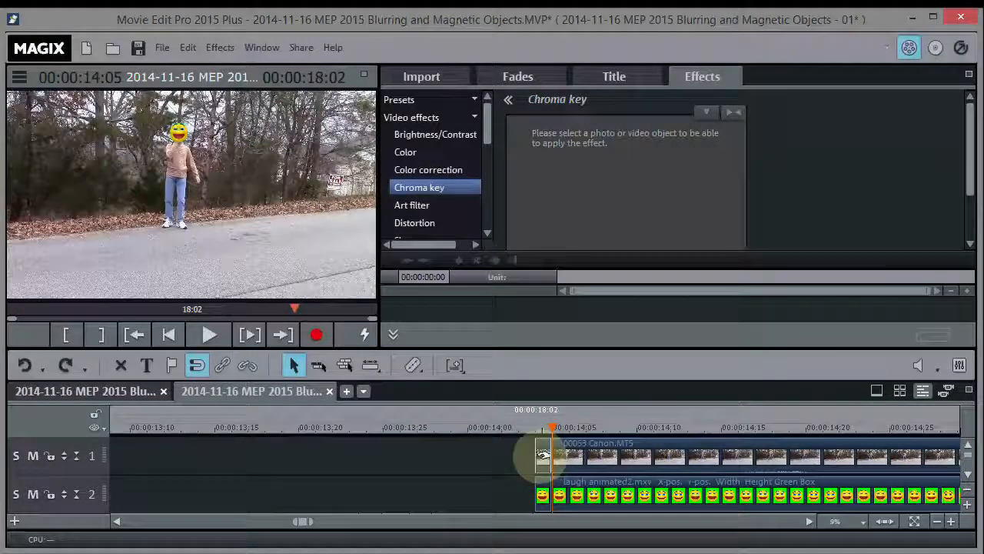
Delete the one-frame fragments before 00:00:14:05 from tracks 1 and 2
click(544, 455)
key(Delete)
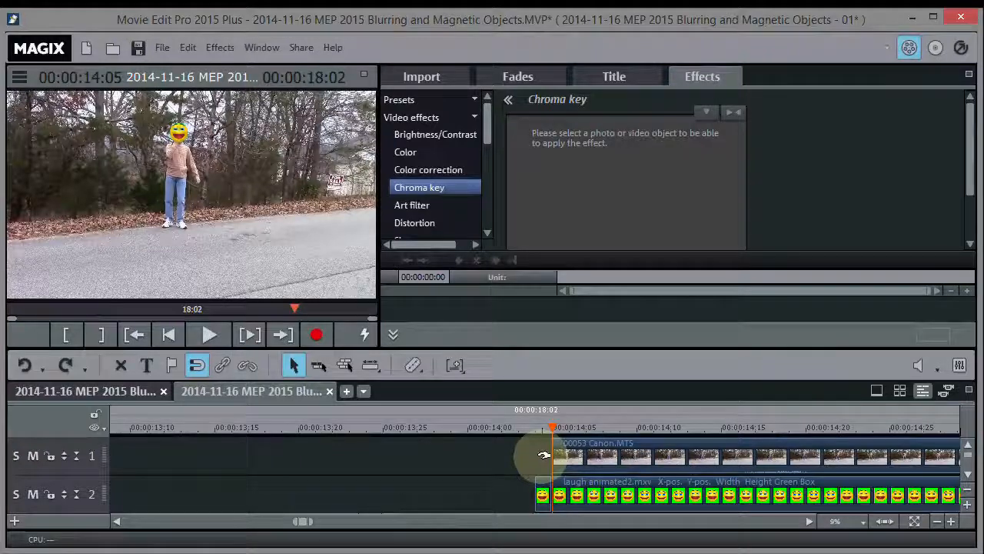
click(541, 495)
key(Delete)
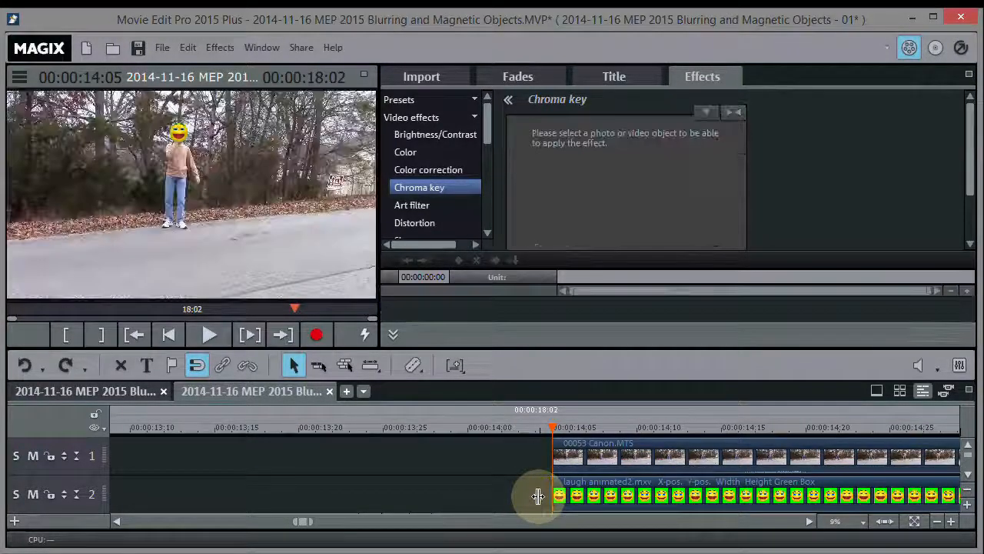
Fit the whole movie in the timeline and play the segment to check how the smiley follows the man's head
mouse_move(299, 525)
mouse_down()
mouse_move(346, 528)
mouse_move(310, 524)
mouse_up()
click(309, 518)
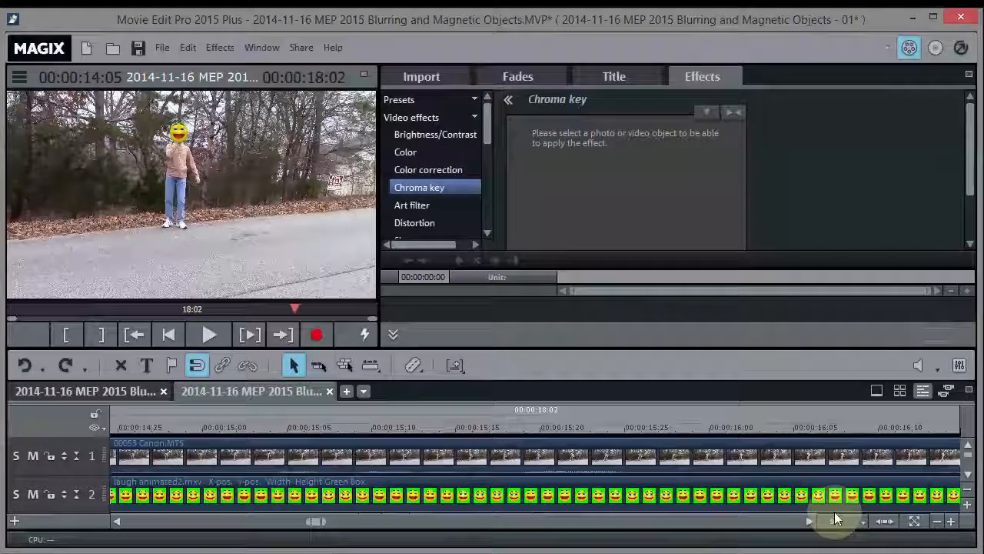
click(890, 522)
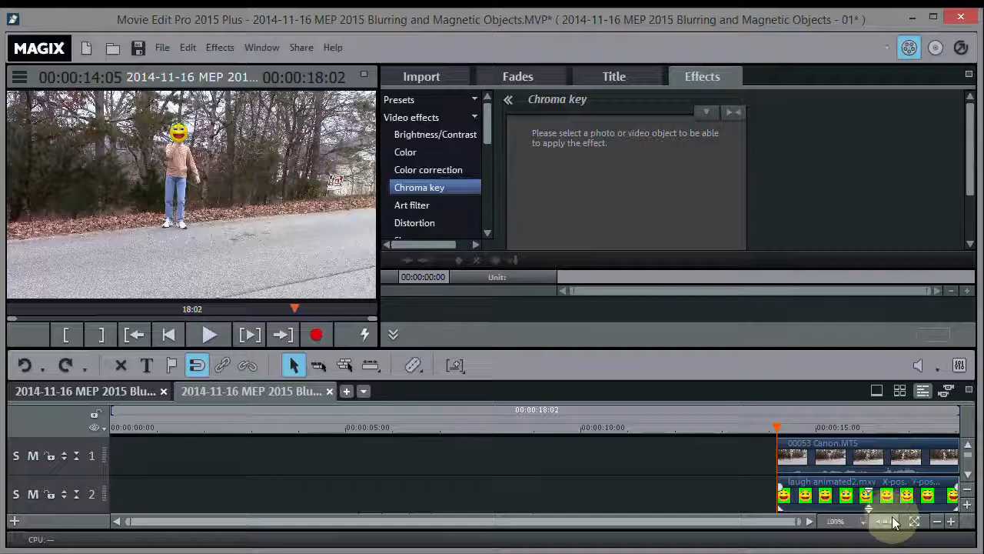
click(207, 334)
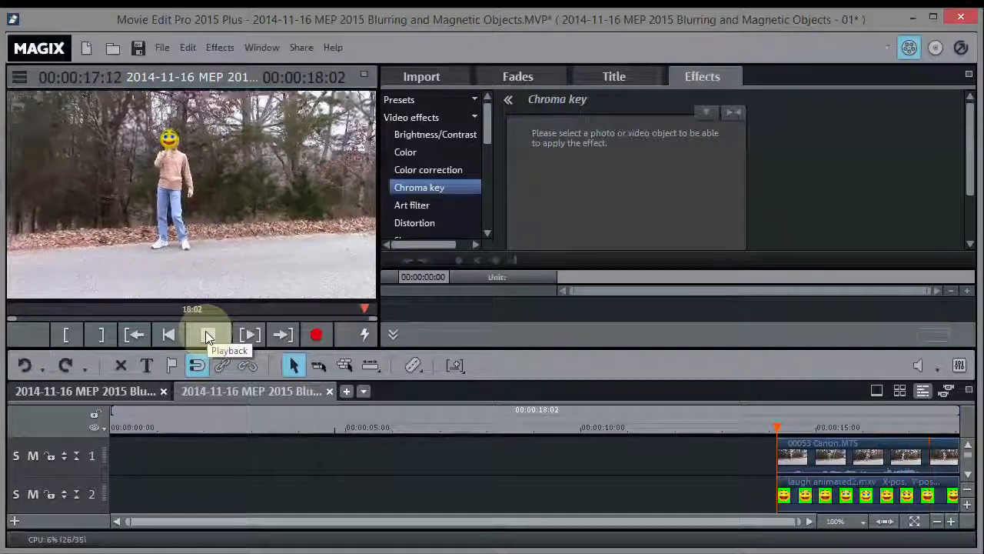
click(208, 334)
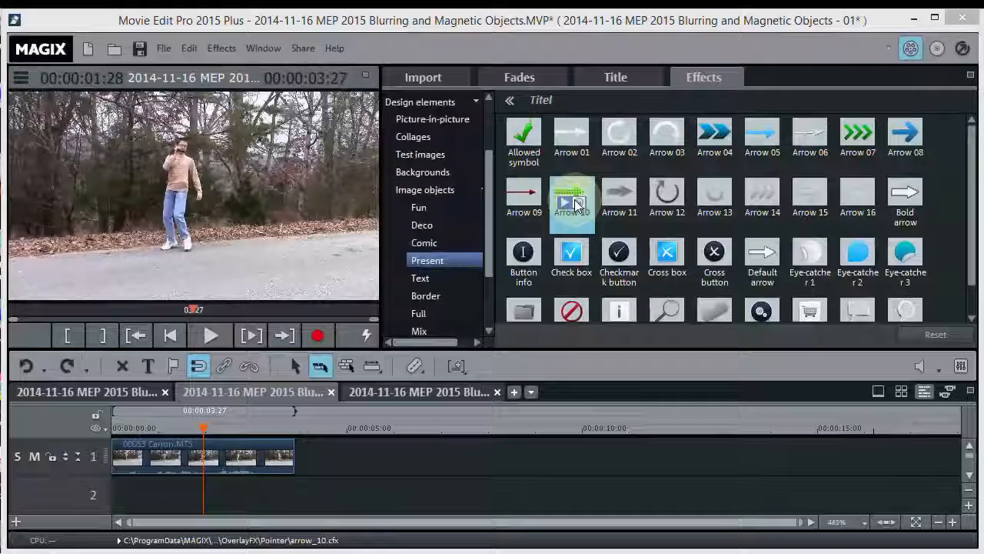
Pick the green Arrow 10 image object from the Present design elements
drag(576, 204, 586, 240)
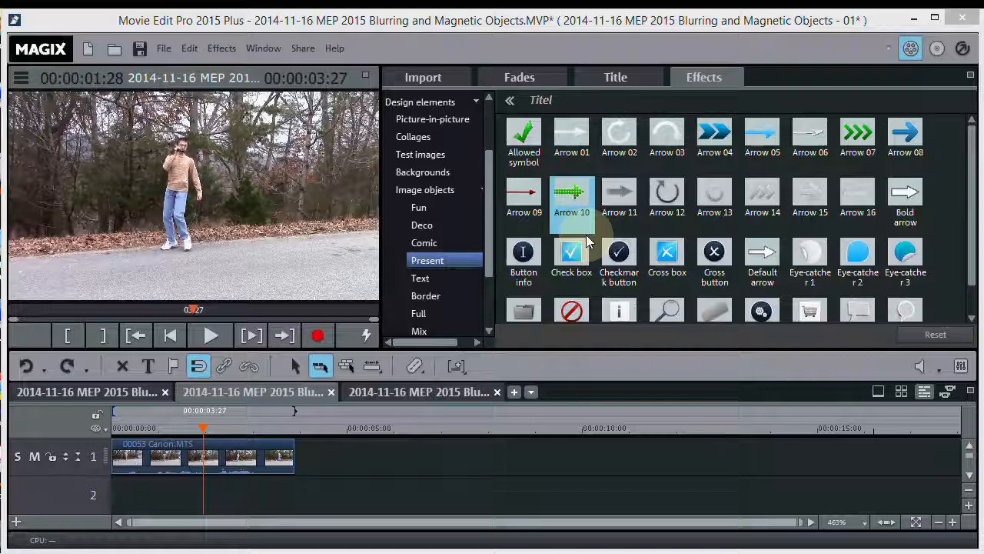